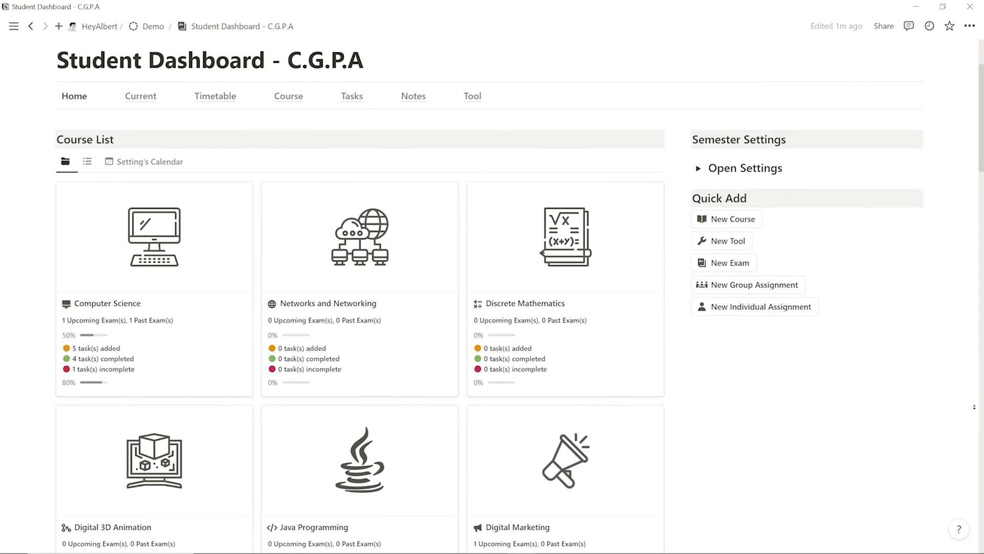
Put Java Programming in the Tuesday 2:00 slot of the timetable
scroll(492, 277, down, 3)
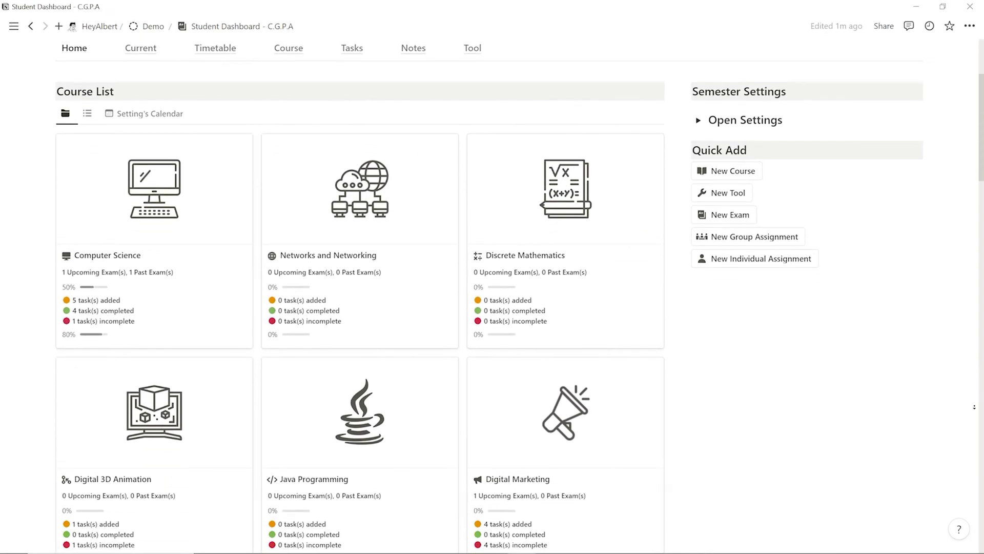
scroll(492, 276, down, 5)
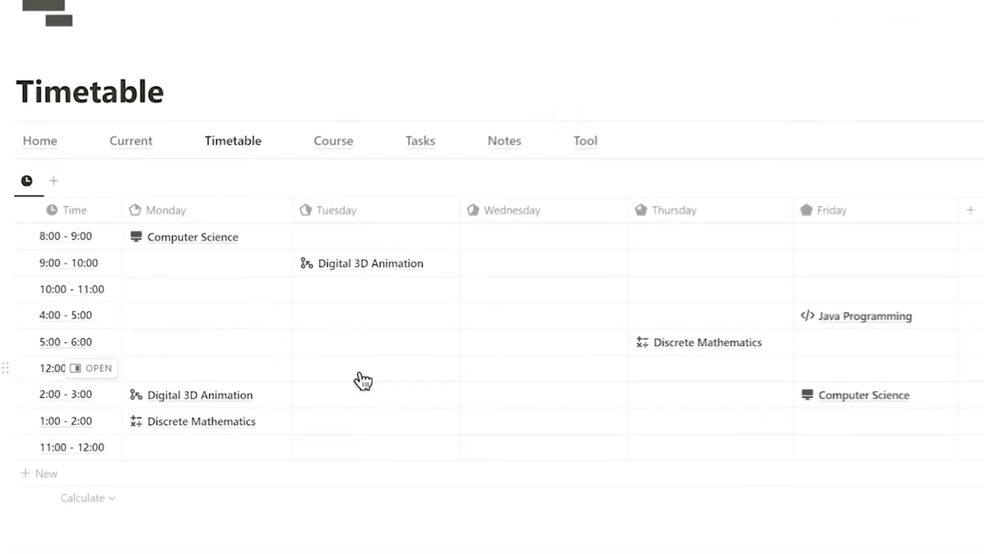
click(517, 394)
click(410, 395)
click(422, 472)
click(565, 392)
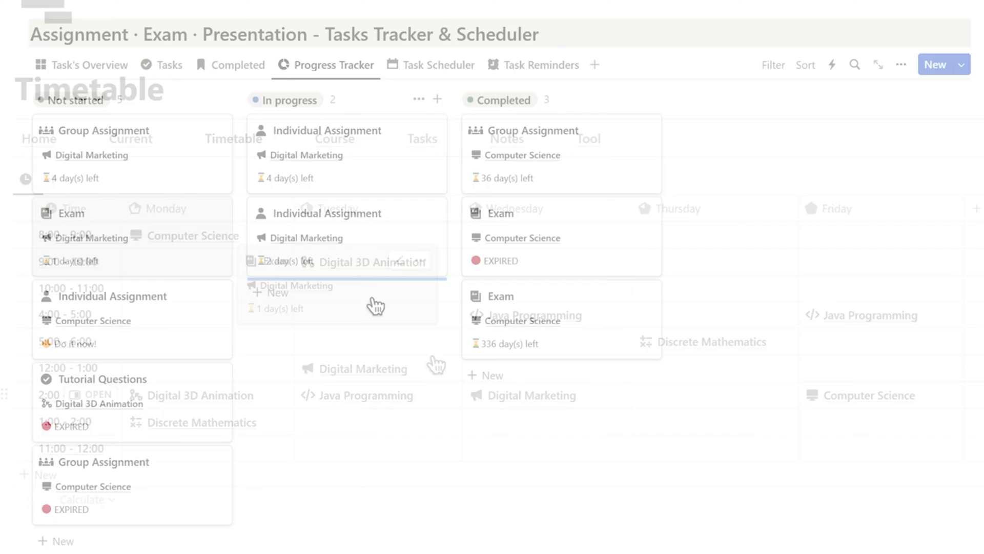
Drag the Computer Science individual assignment to In progress and expand the Computer Science weekly notes
drag(216, 253, 367, 233)
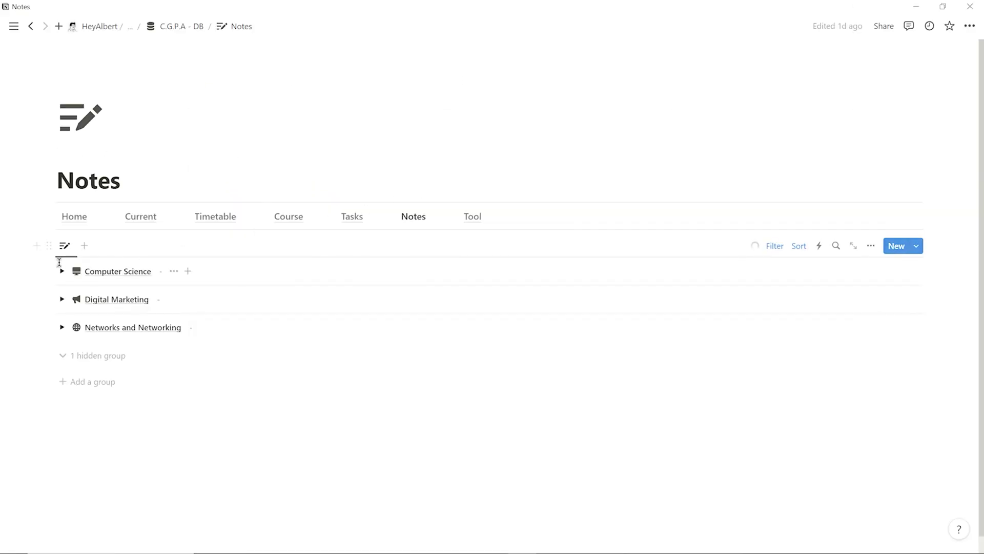
click(62, 271)
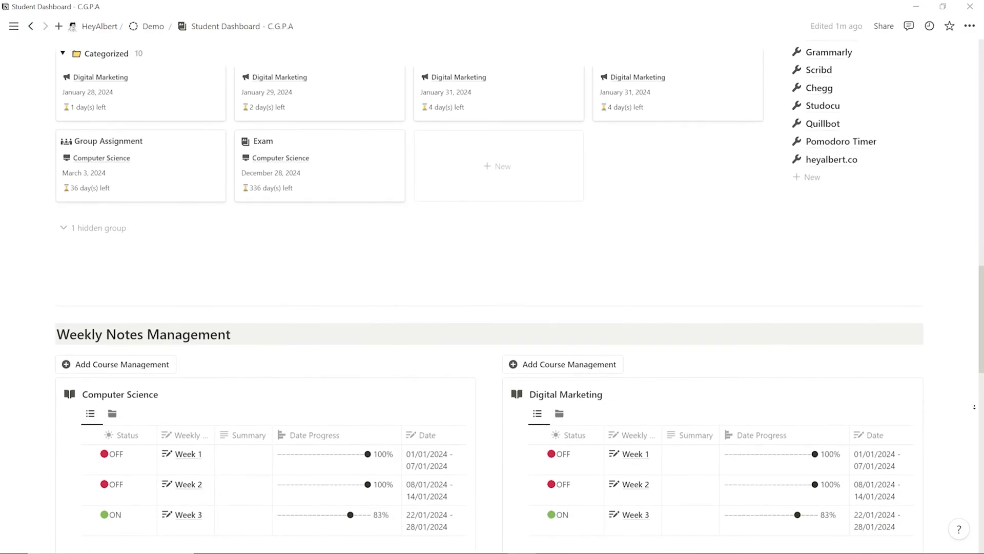
scroll(974, 406, down, 3)
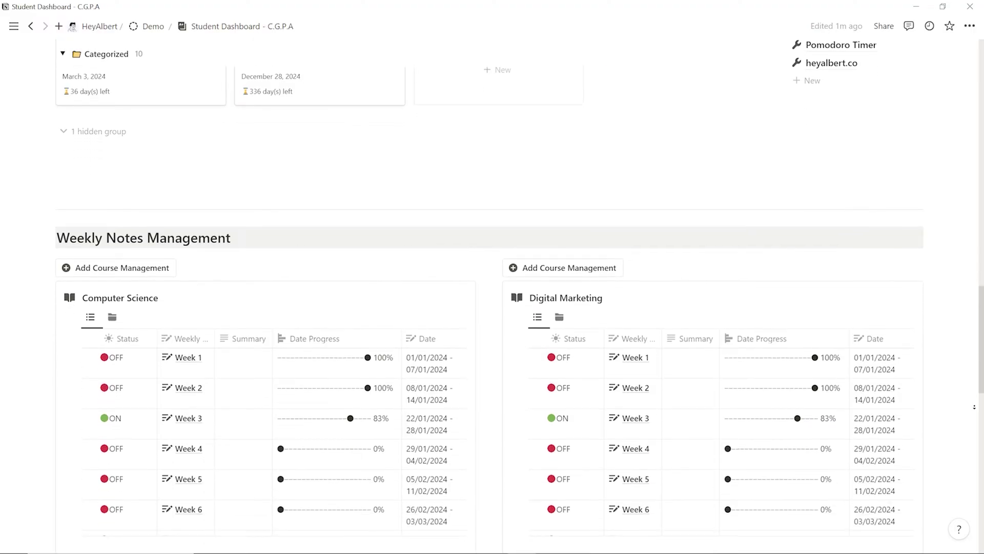
scroll(974, 407, down, 3)
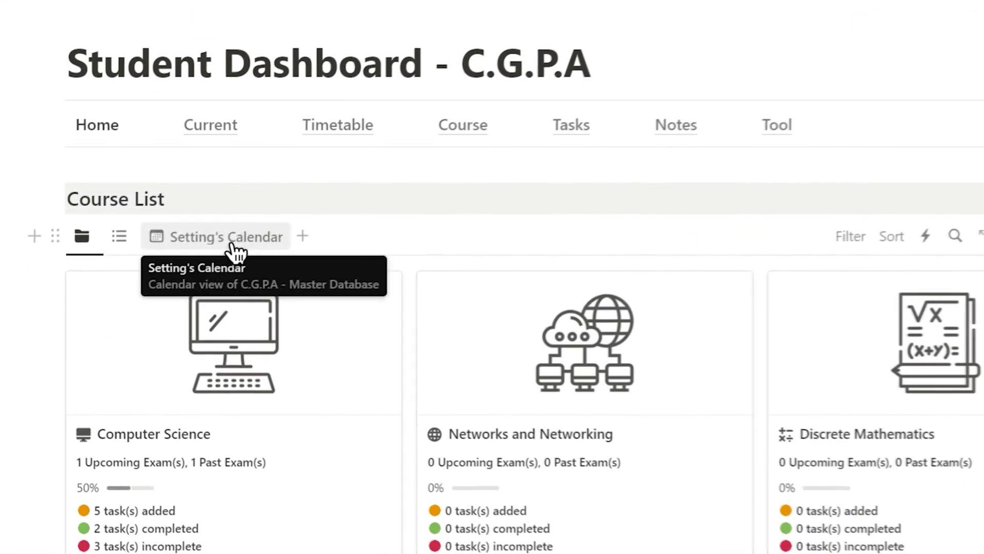
In the calendar settings, change the semester start date to January 1, 2024
click(231, 245)
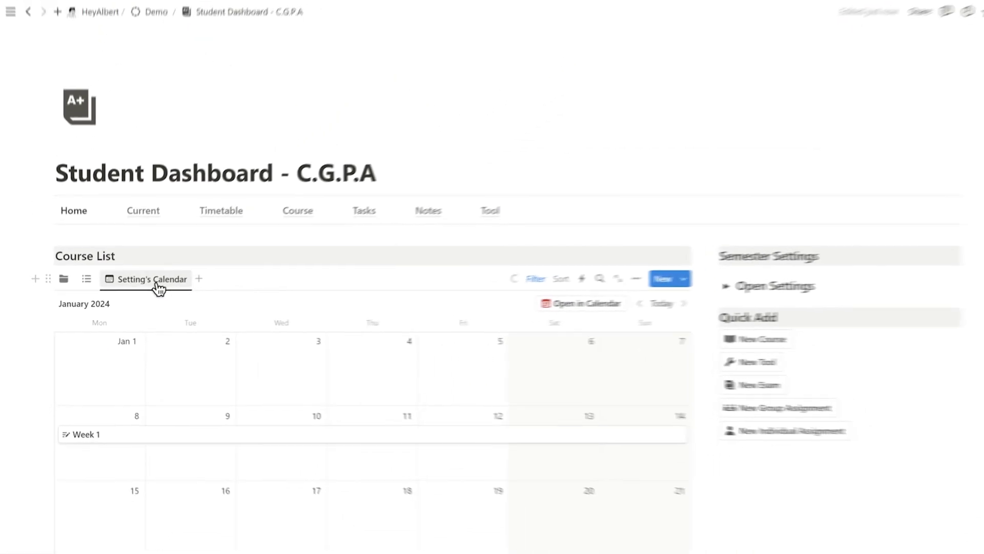
click(700, 291)
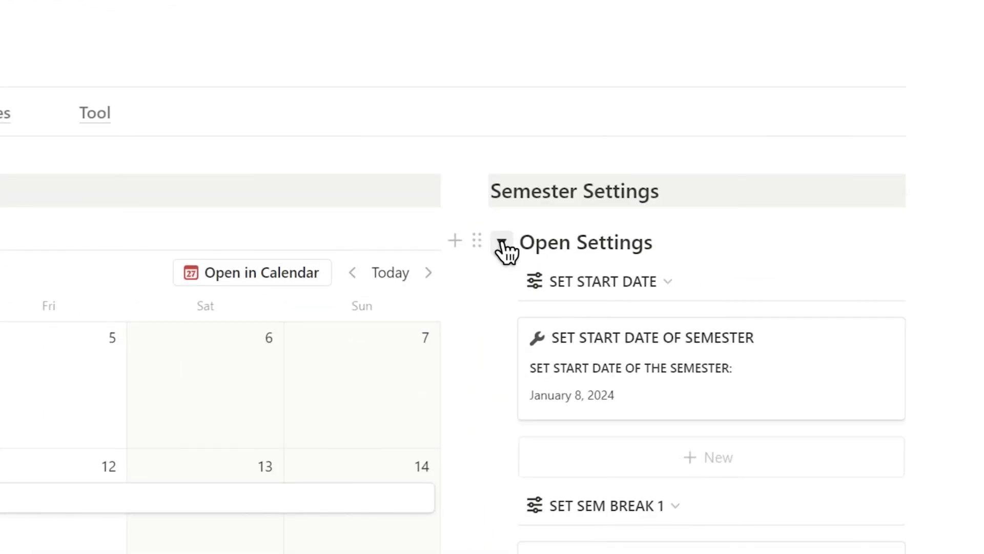
scroll(505, 249, down, 5)
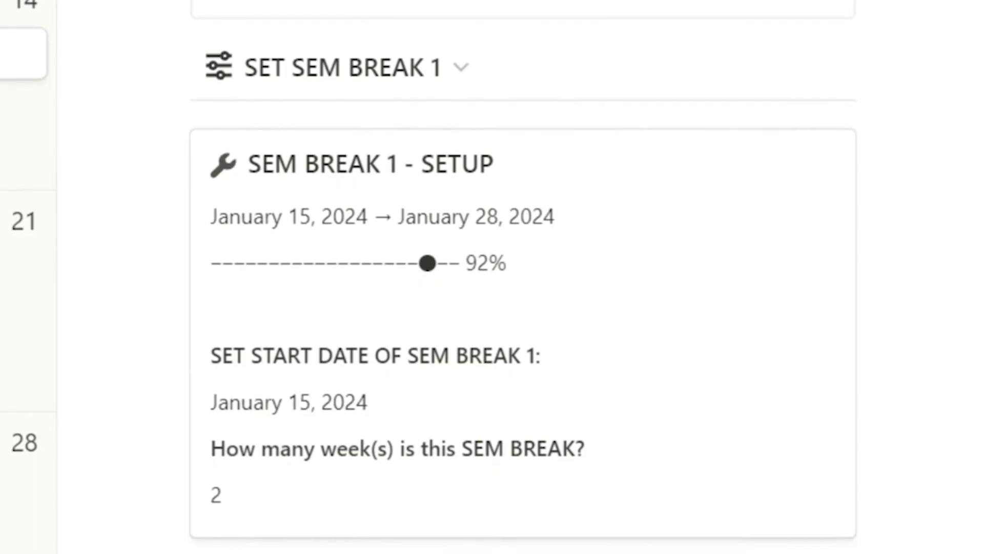
click(736, 225)
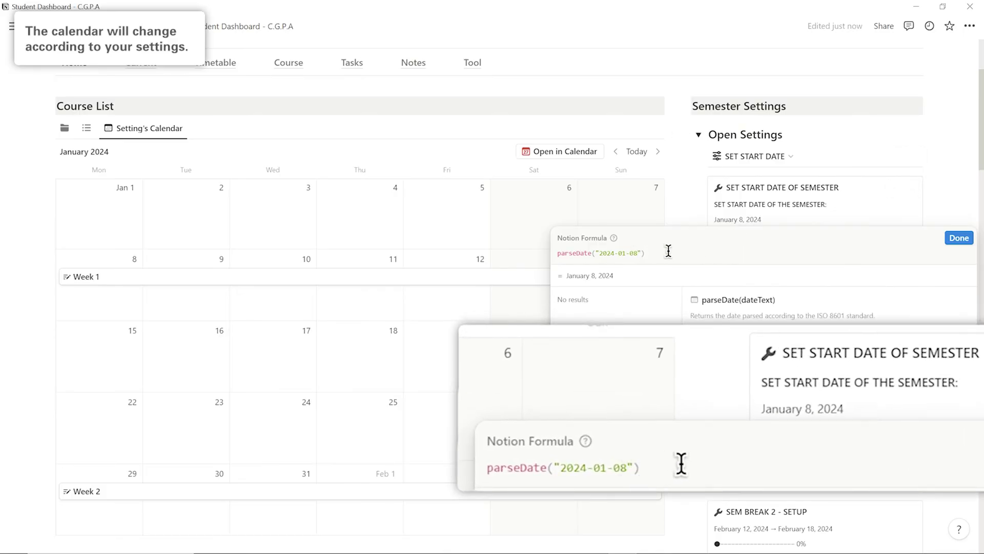
click(959, 237)
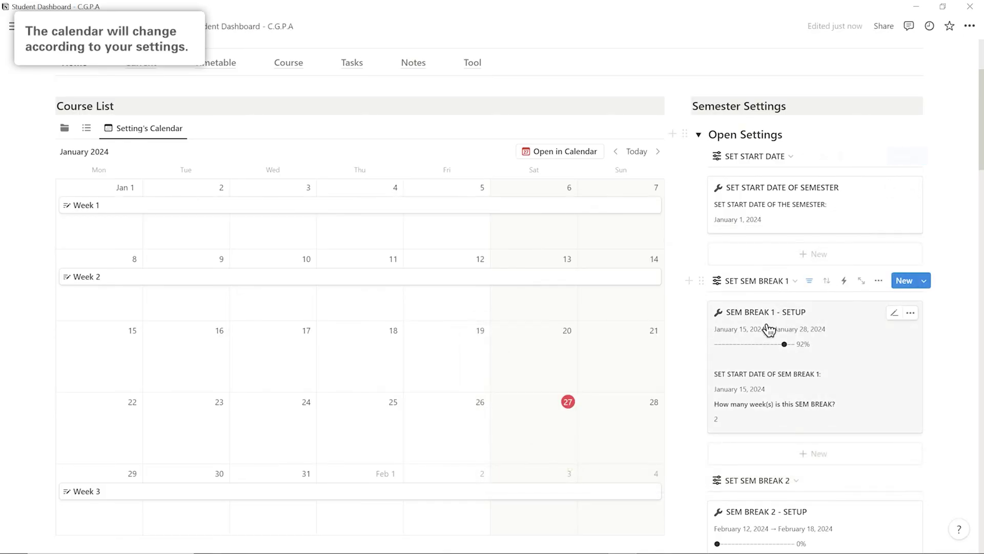
Shorten SEM BREAK 1 from 2 weeks to 1 week
click(716, 419)
key(BackSpace)
text(1)
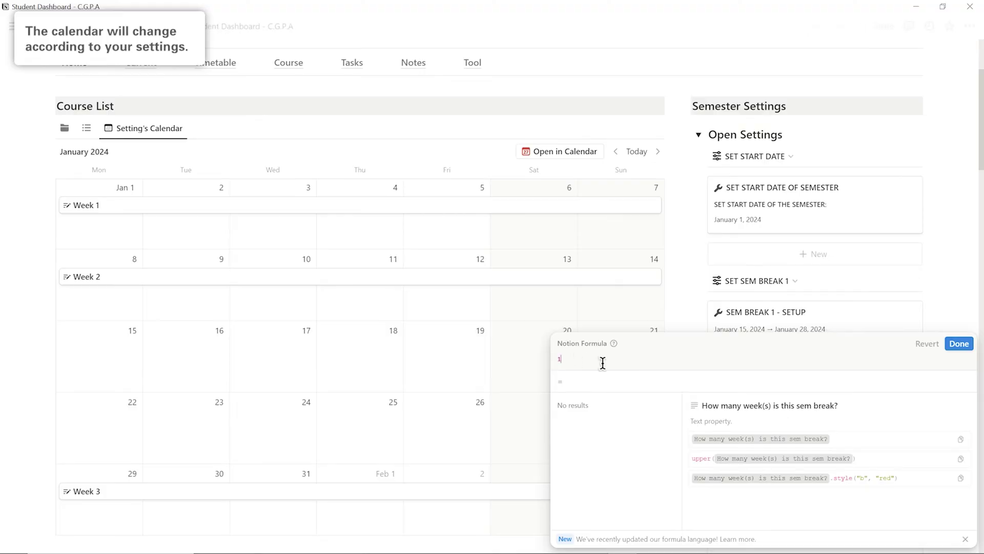
click(958, 340)
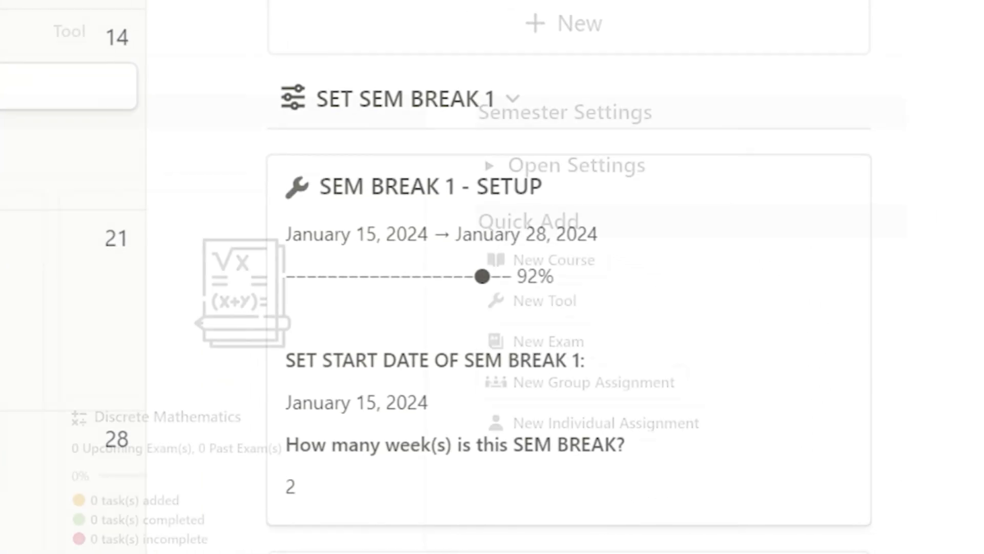
click(550, 264)
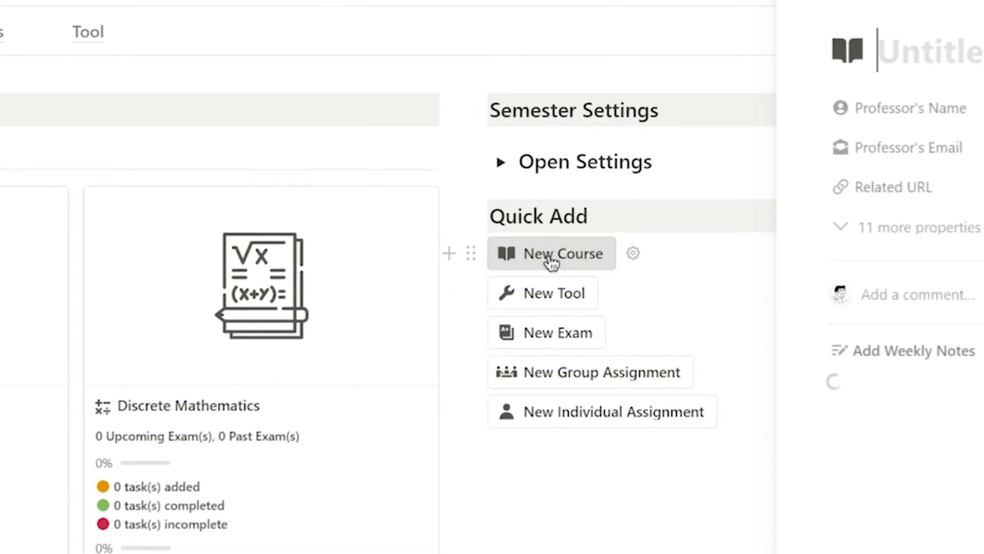
text(Digital Marketing)
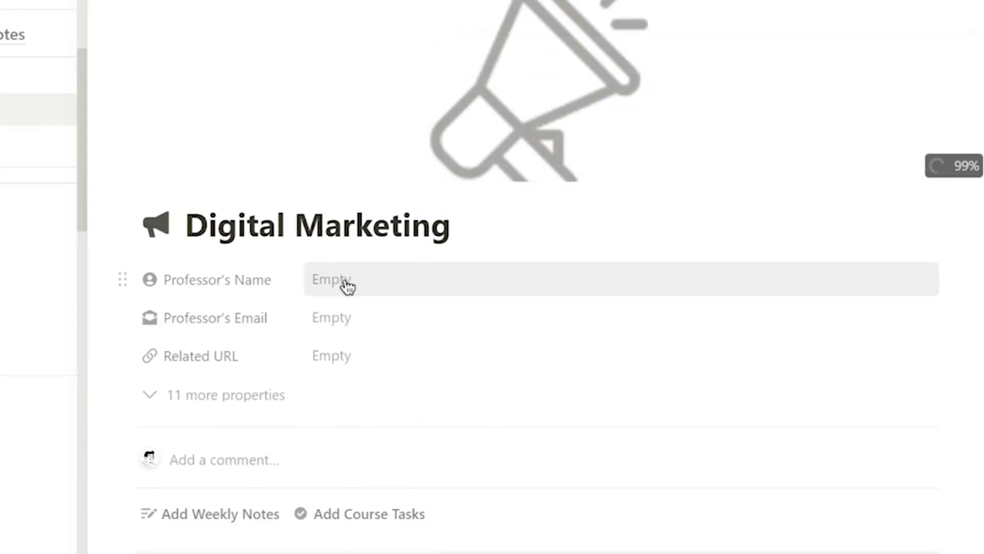
click(344, 281)
text(Professor)
click(333, 318)
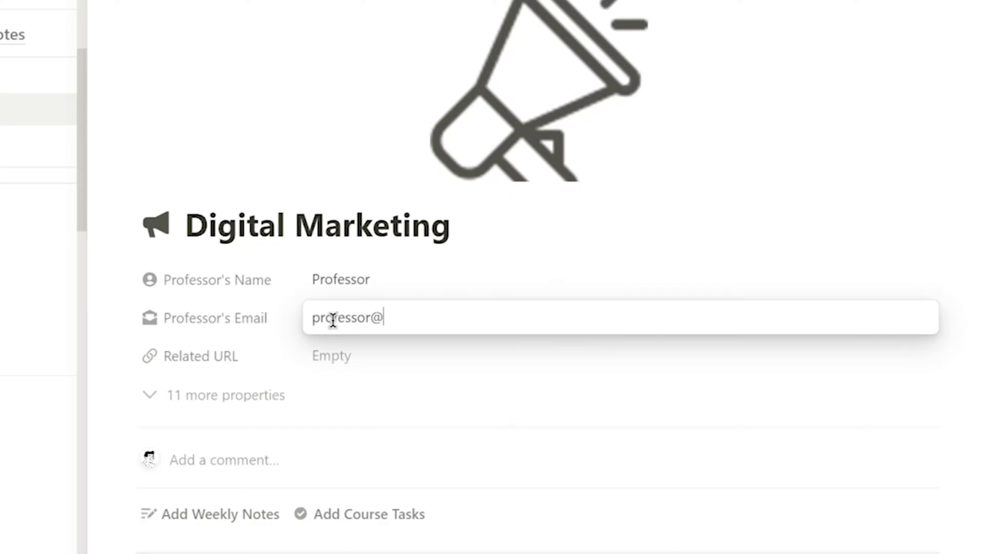
key(Return)
click(377, 367)
text(https://moodle.org/)
scroll(476, 246, down, 5)
key(Return)
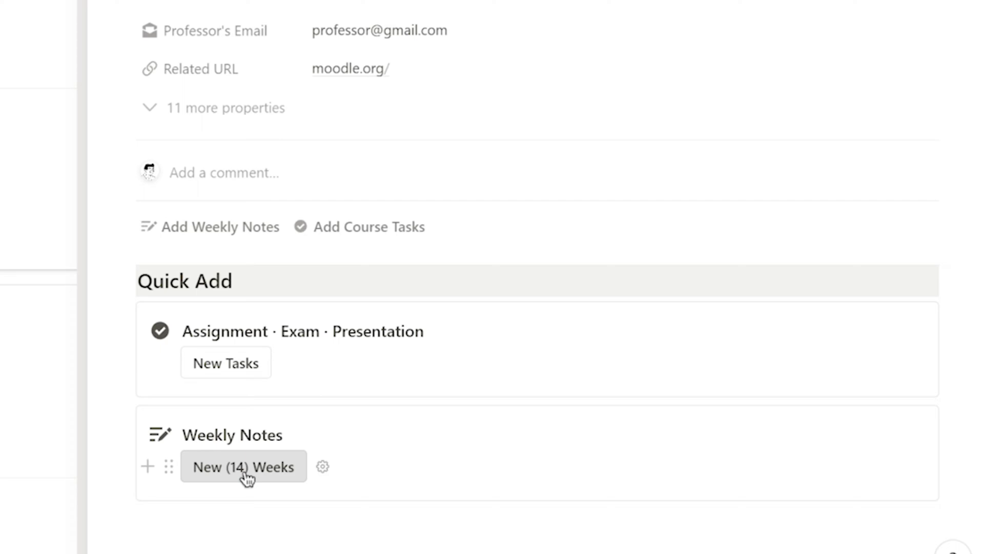
Generate the course's 14 weekly note pages
click(268, 467)
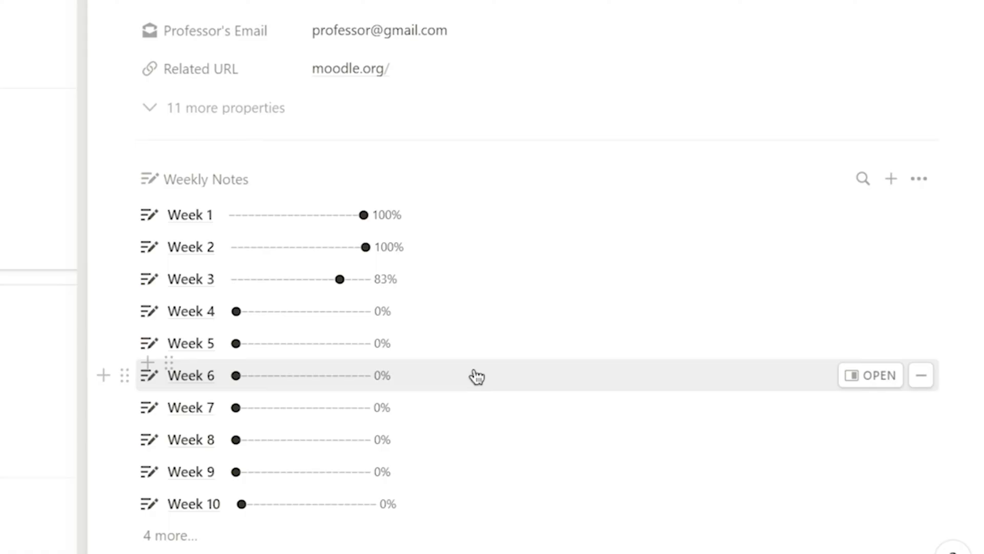
scroll(476, 376, down, 12)
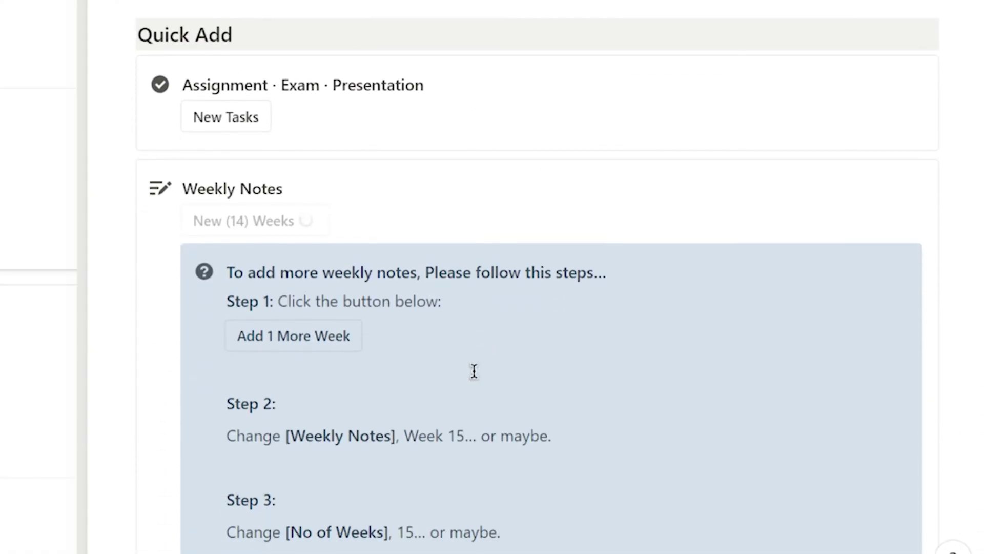
scroll(474, 371, down, 8)
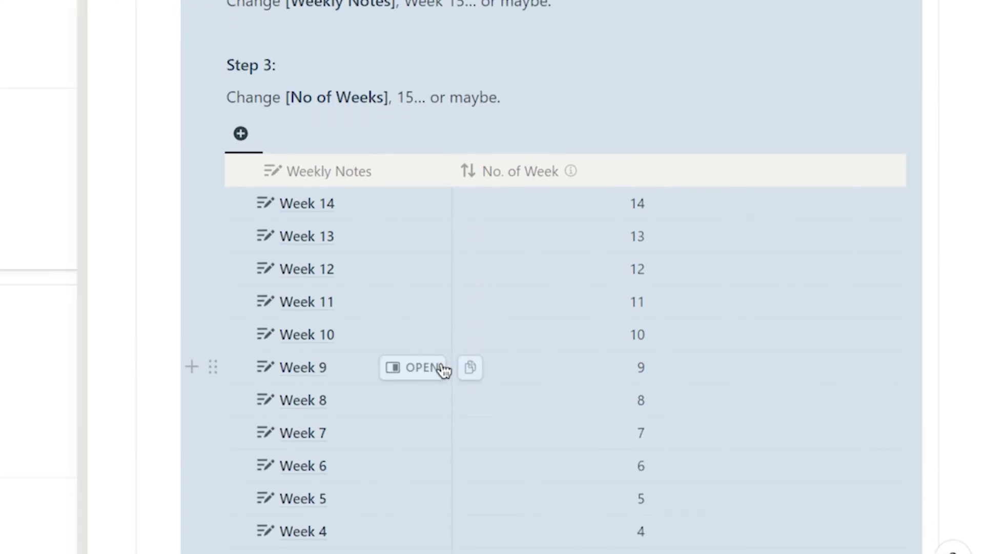
key(Escape)
scroll(318, 77, up, 4)
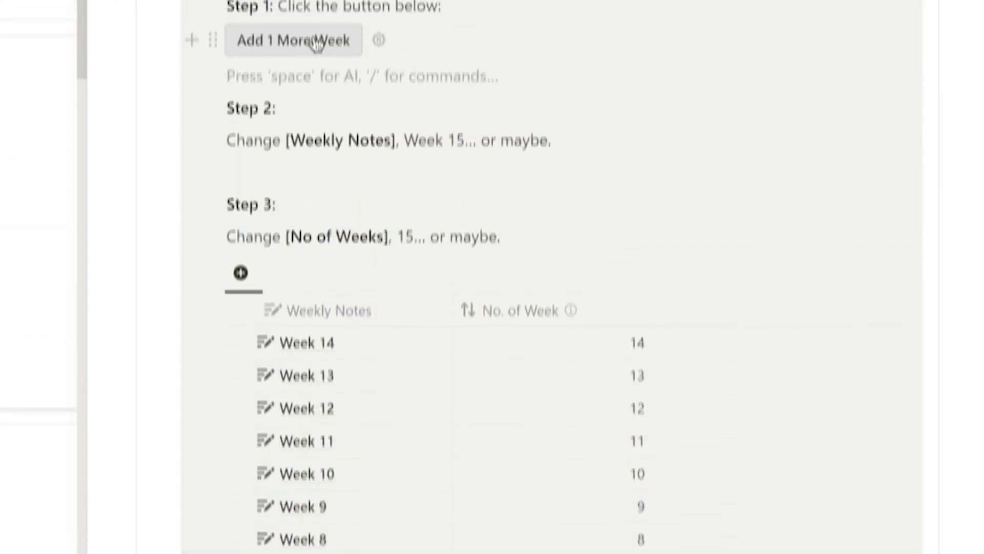
Add one more weekly note row numbered 15 and named 'Week'
click(316, 117)
click(611, 415)
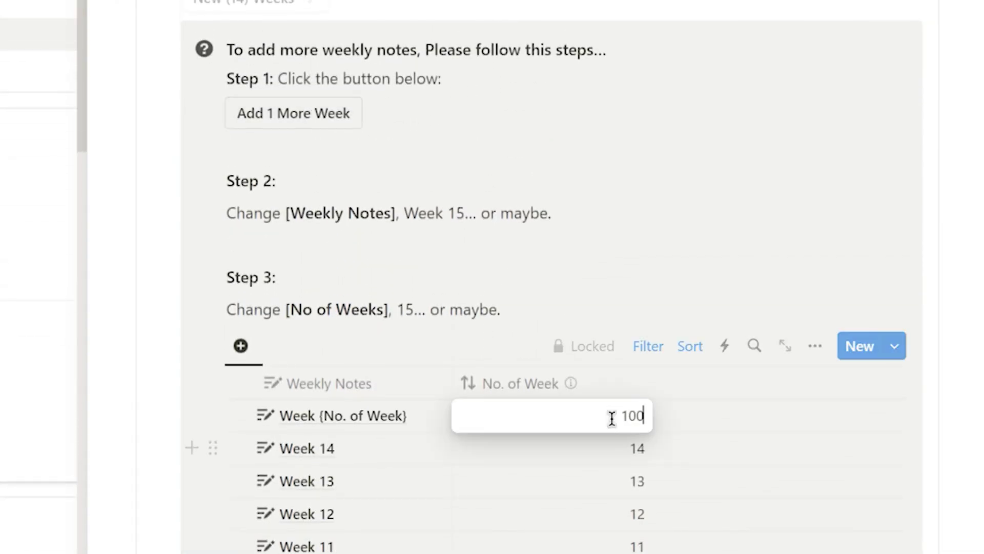
text(15)
click(327, 423)
text(Week)
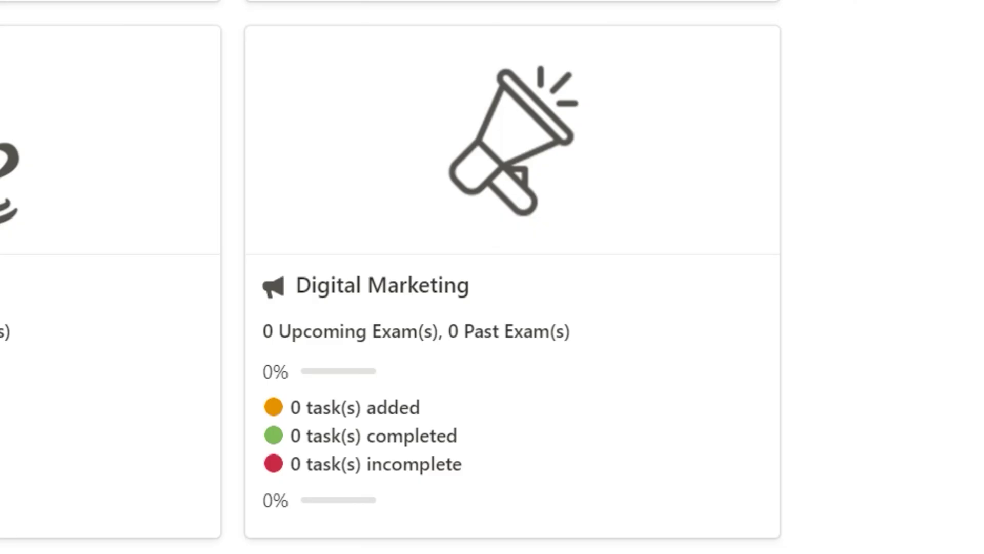
Create a new Exam task page for Digital Marketing from the Exam template
click(509, 121)
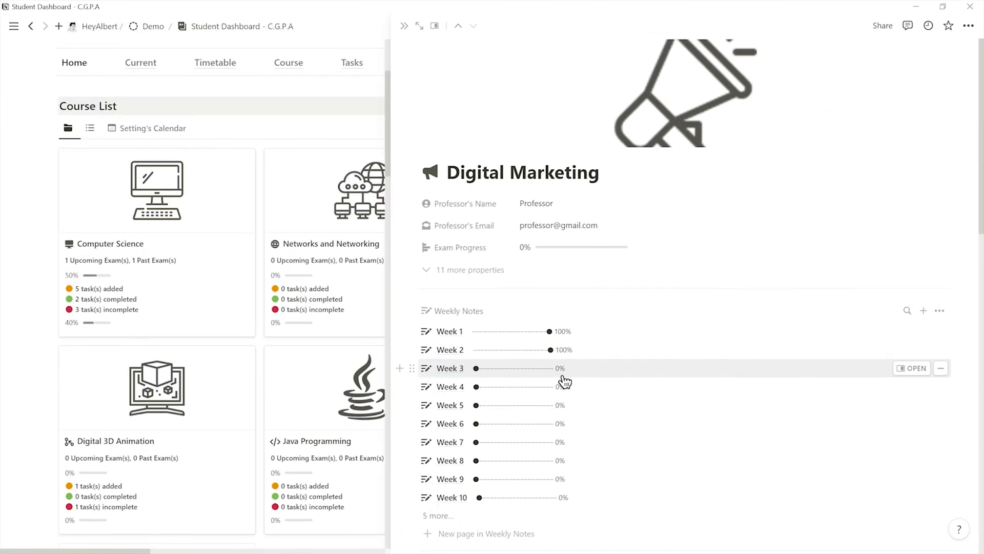
scroll(564, 382, down, 5)
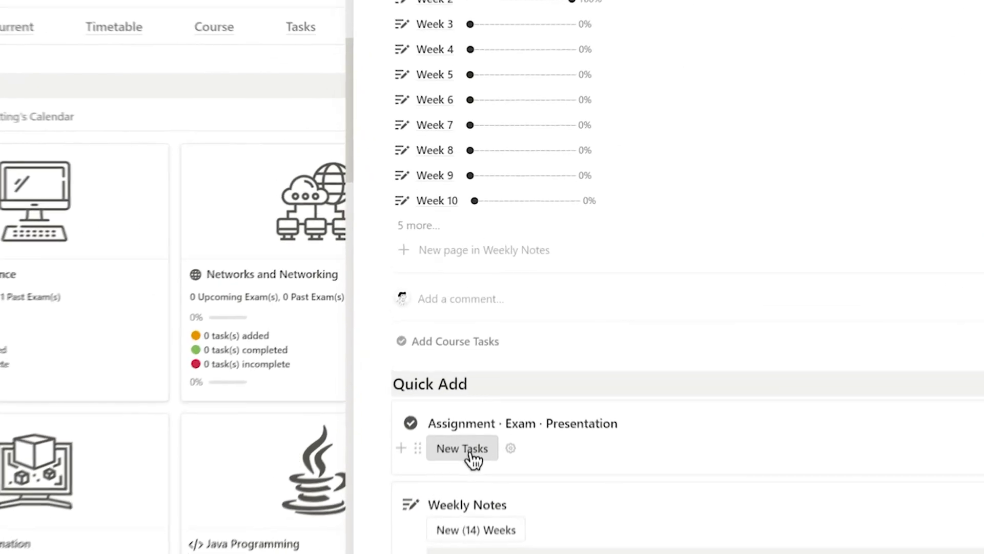
click(475, 379)
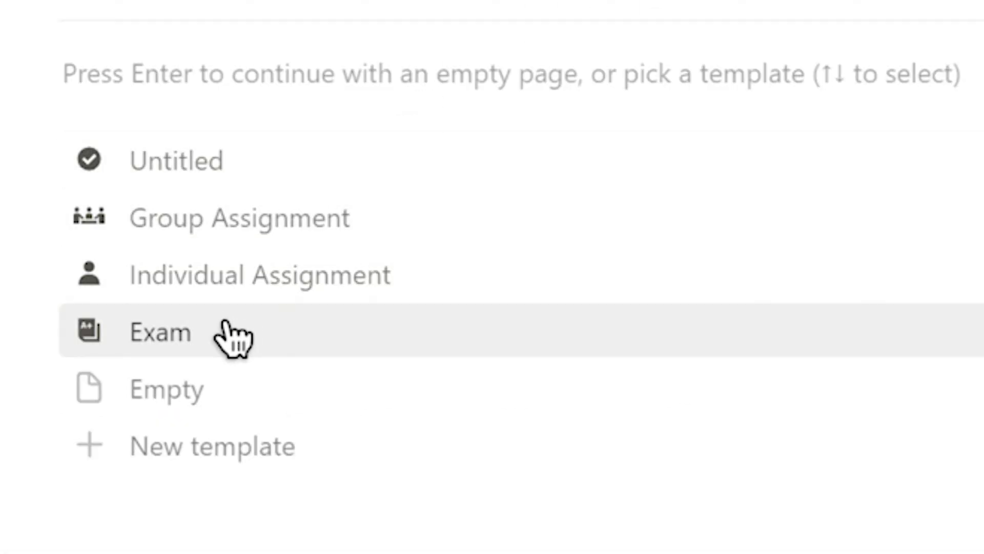
click(229, 334)
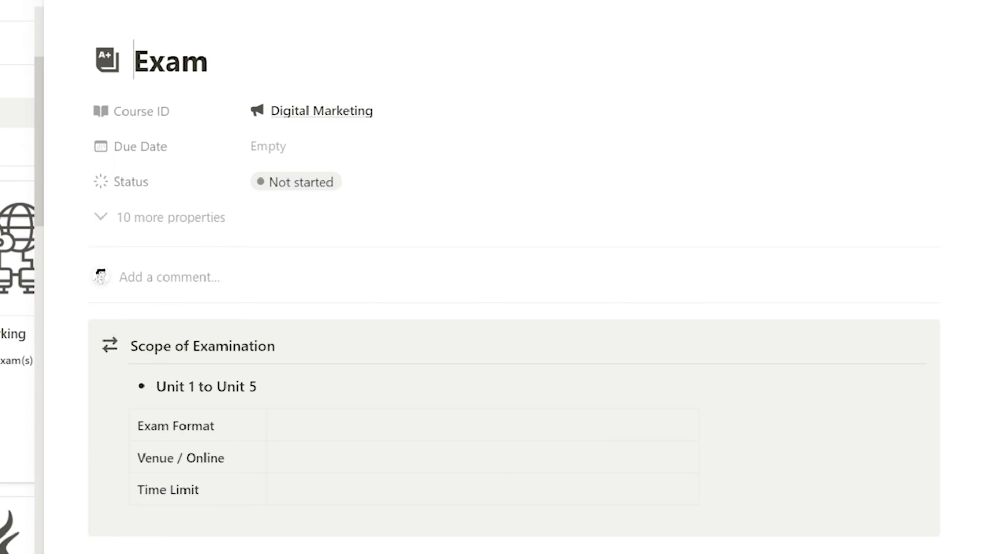
Set exam format '10 Multiple Choice Question and 1 essay question', venue Online, time limit 1 hour
click(366, 428)
text(10 Multipl)
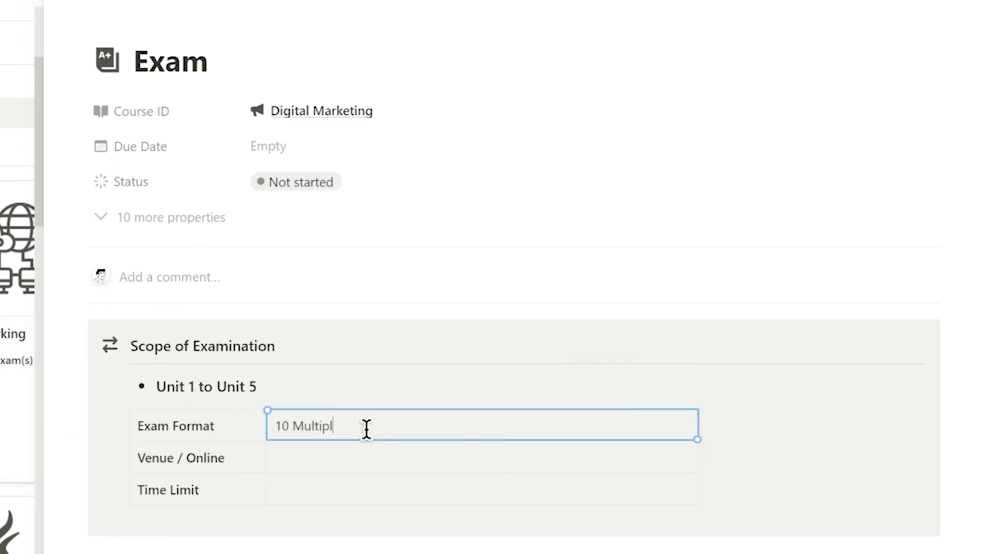
text(e Choice Question and 1 essay question)
click(443, 451)
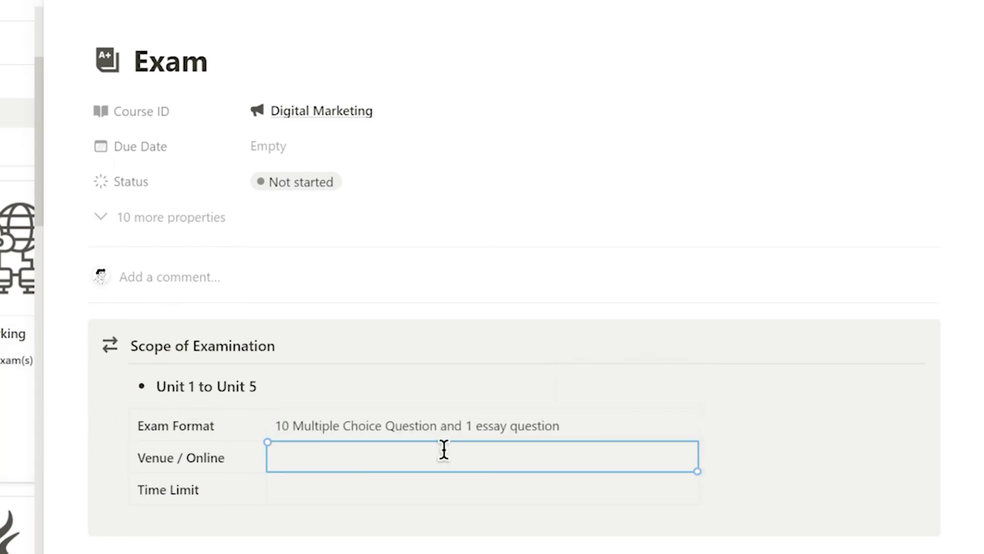
text(Online)
click(321, 487)
text(1 hour)
Add two new to-do items to the Todolist
scroll(588, 466, down, 1)
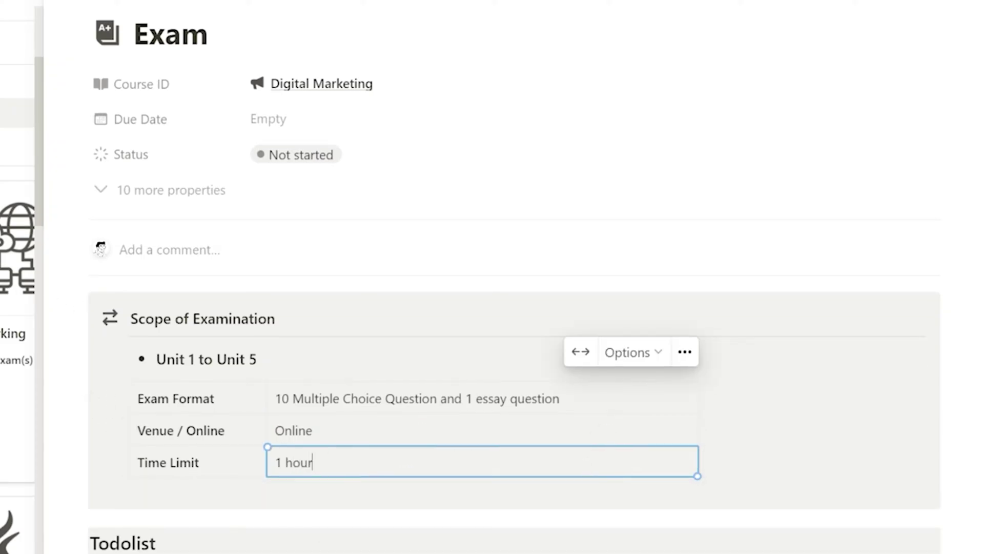
scroll(154, 359, down, 3)
click(154, 358)
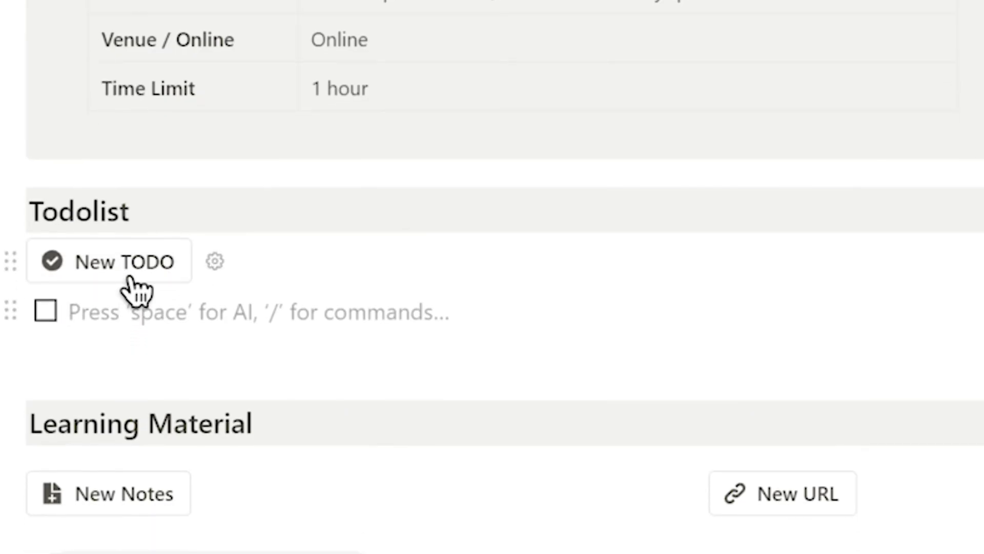
click(134, 298)
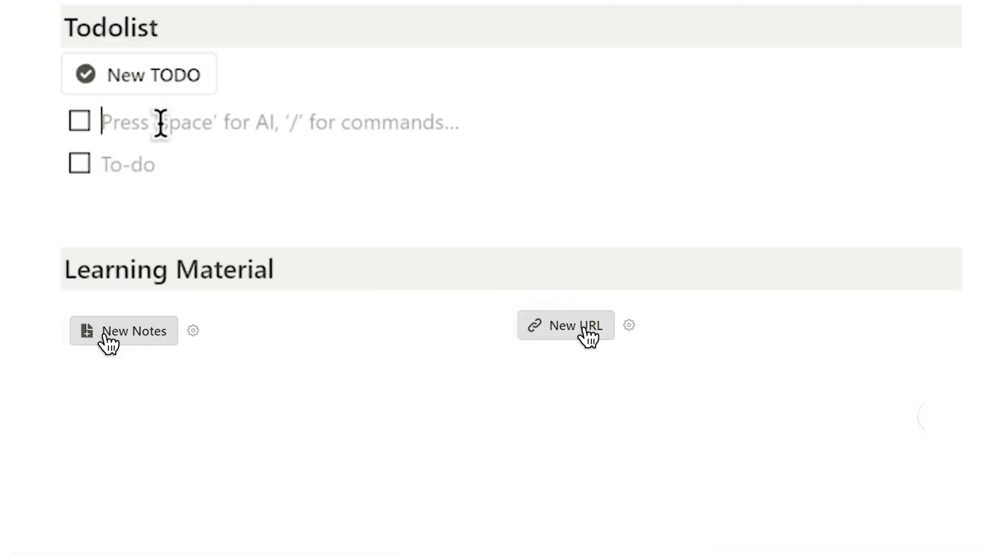
Add a note and a link under Learning Material, then create a Group Assignment page
click(107, 338)
click(589, 333)
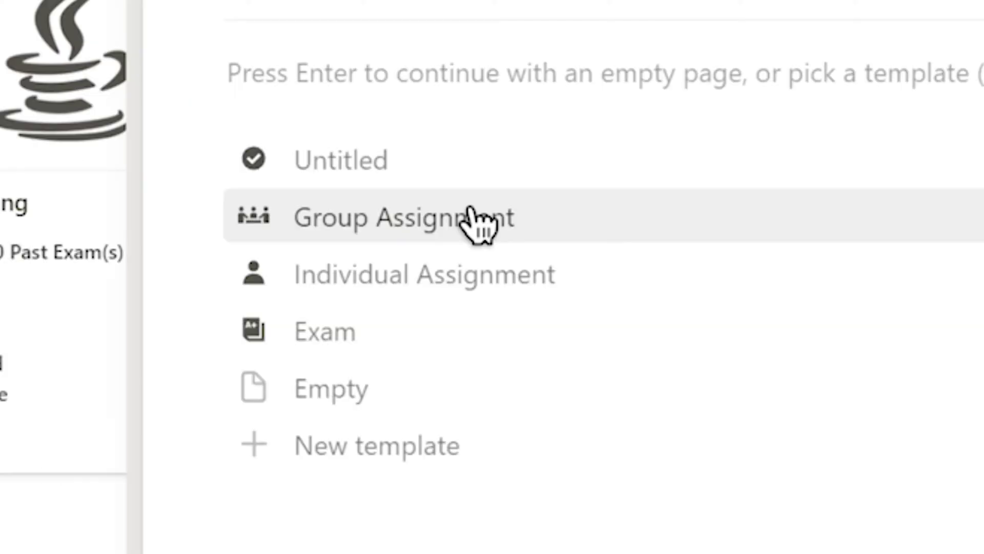
click(468, 220)
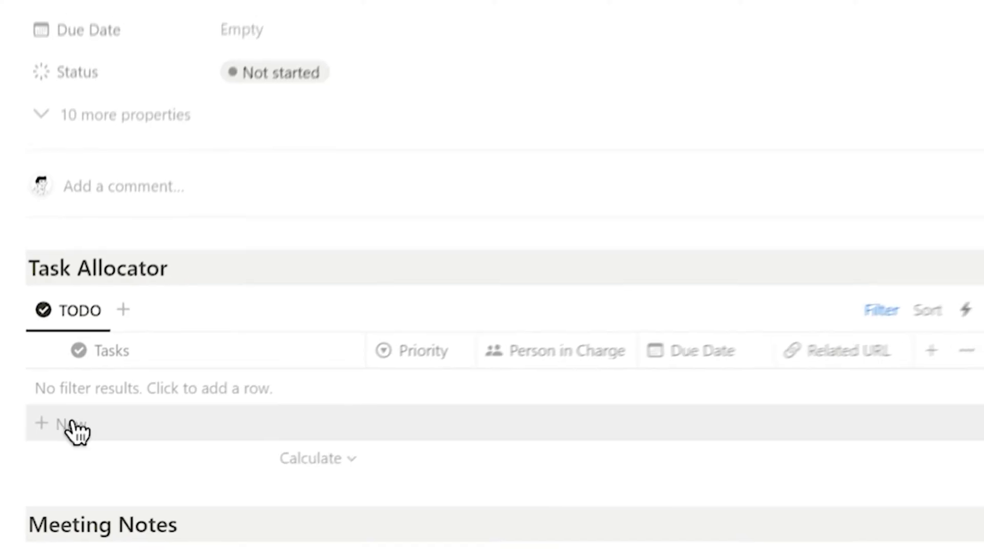
Add a highest-priority 'Reserach' task with a teammate in charge, due January 31, 2024
click(74, 425)
text(Reserach)
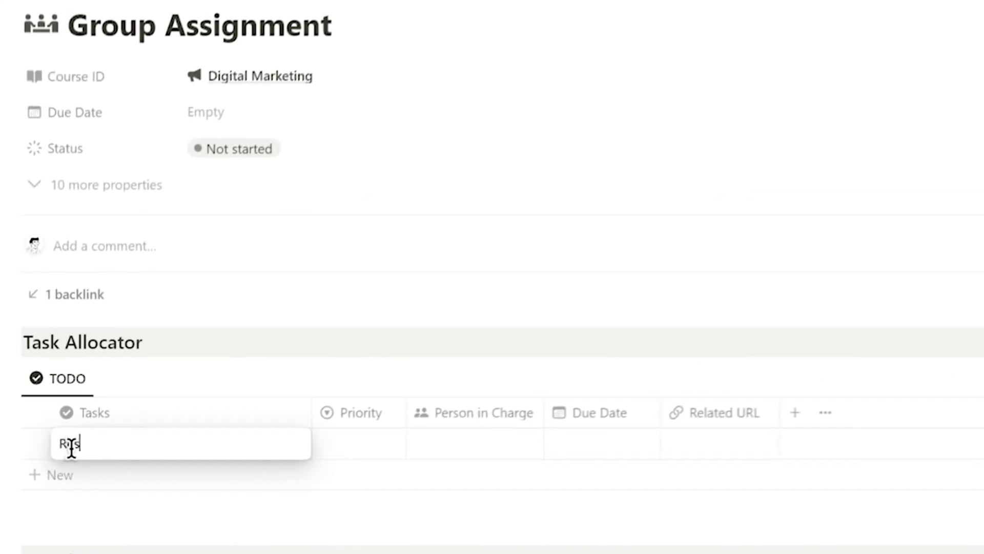
key(Return)
click(409, 387)
click(419, 435)
click(554, 387)
click(541, 491)
key(Escape)
click(625, 456)
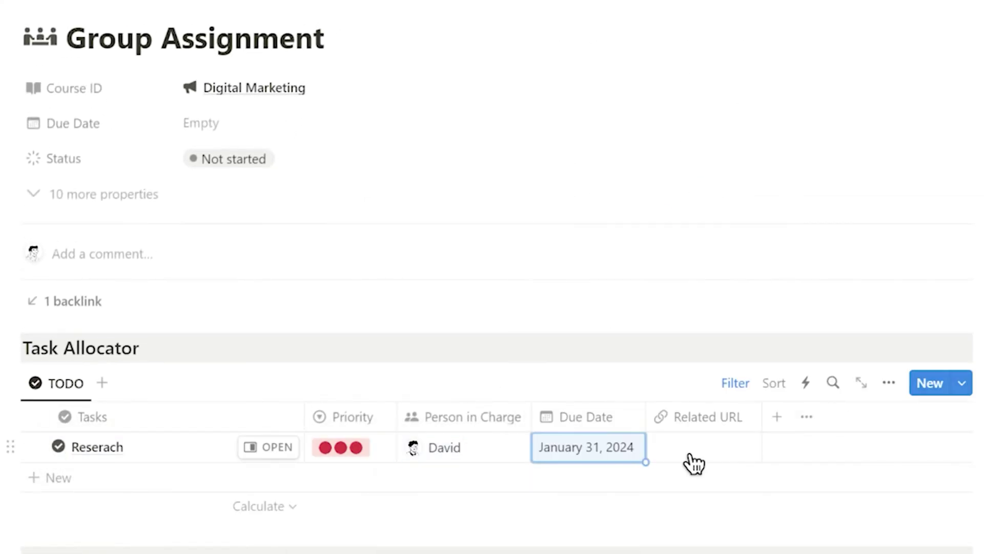
click(692, 459)
Add a 'Meeting Notes' row and select its attendees
scroll(697, 512, down, 5)
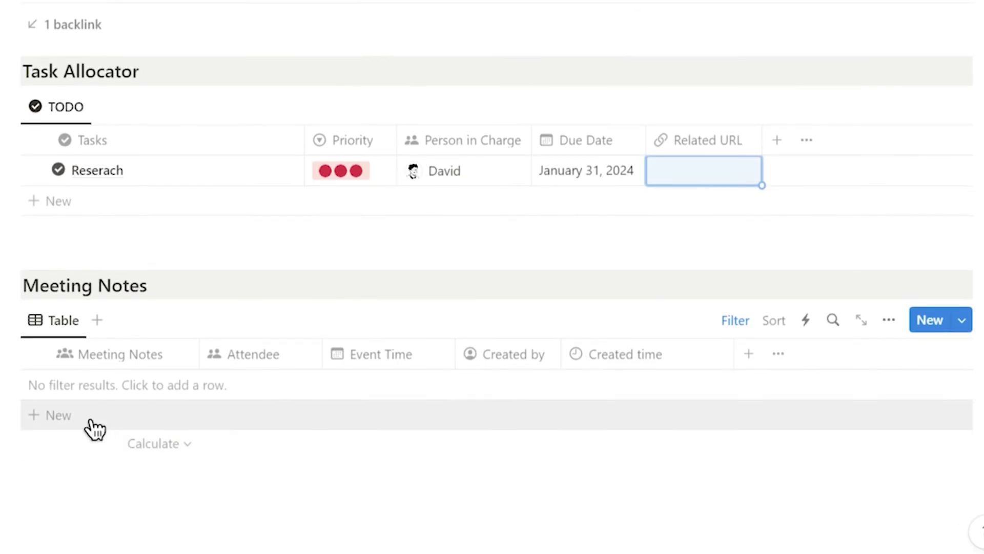
click(91, 420)
text(Meeting Notes)
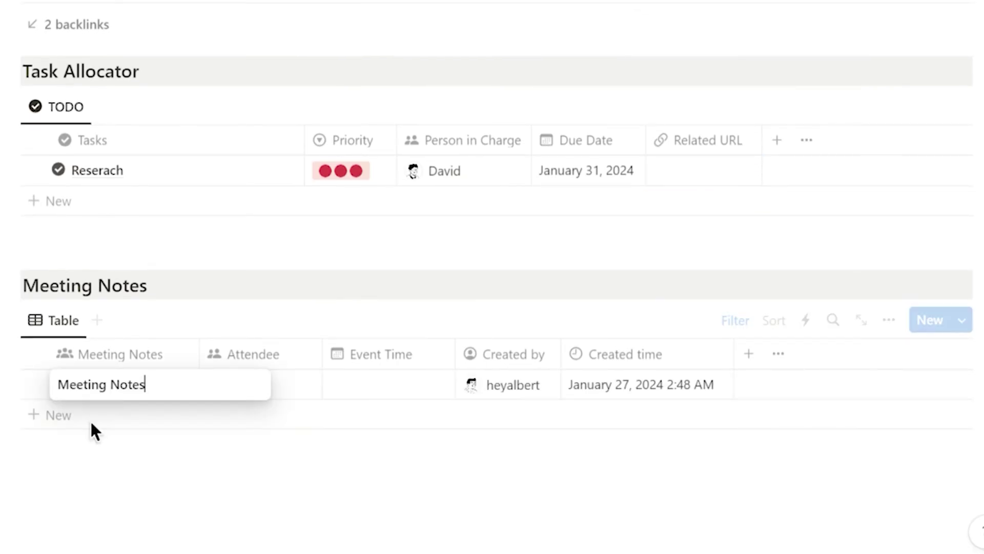
click(256, 384)
click(253, 446)
click(280, 475)
Set the meeting's event time to January 24, 2024 and add two discussion topic bullets
click(388, 385)
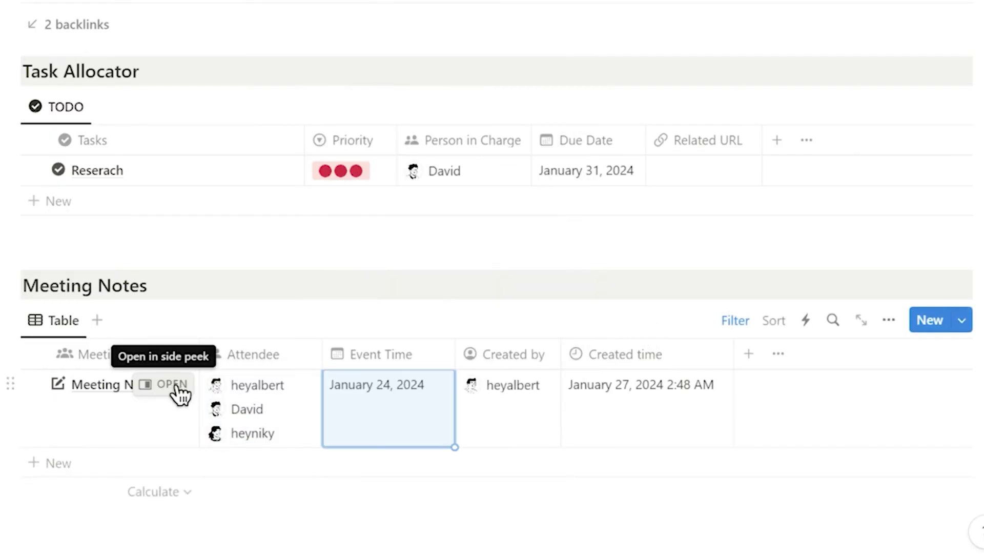
click(174, 385)
scroll(176, 435, up, 2)
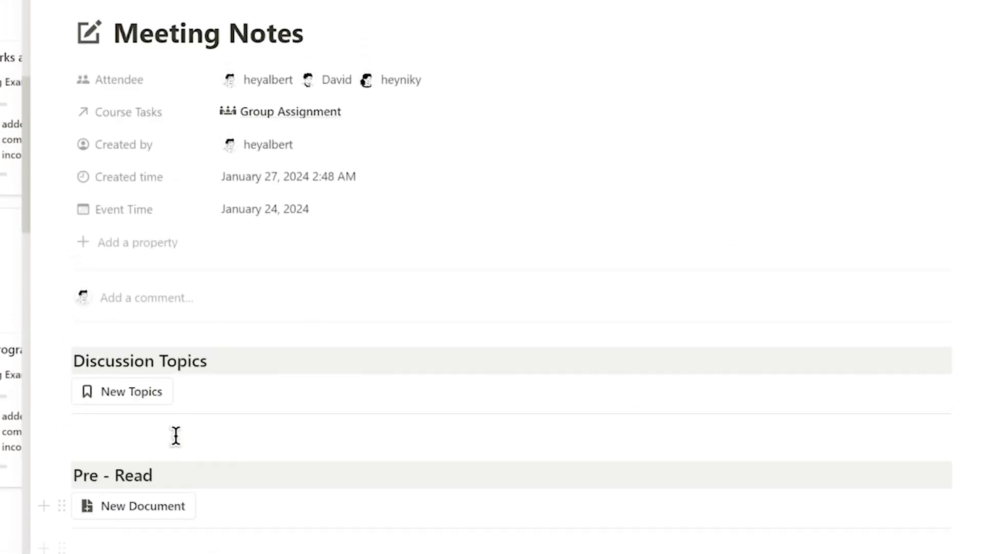
click(162, 398)
click(130, 424)
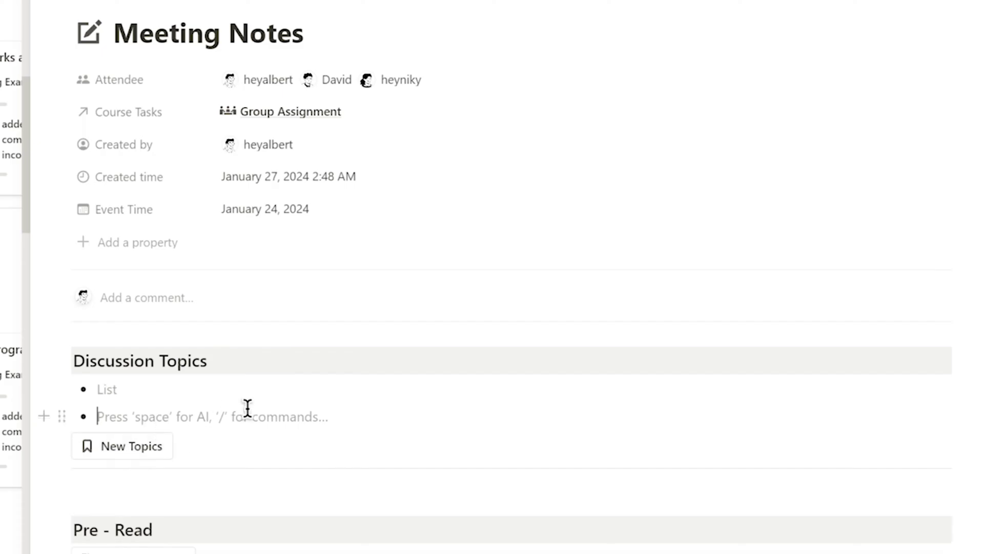
Add two Untitled pre-read documents, agenda bullets and brainstorm ideas to the meeting note
scroll(190, 424, down, 3)
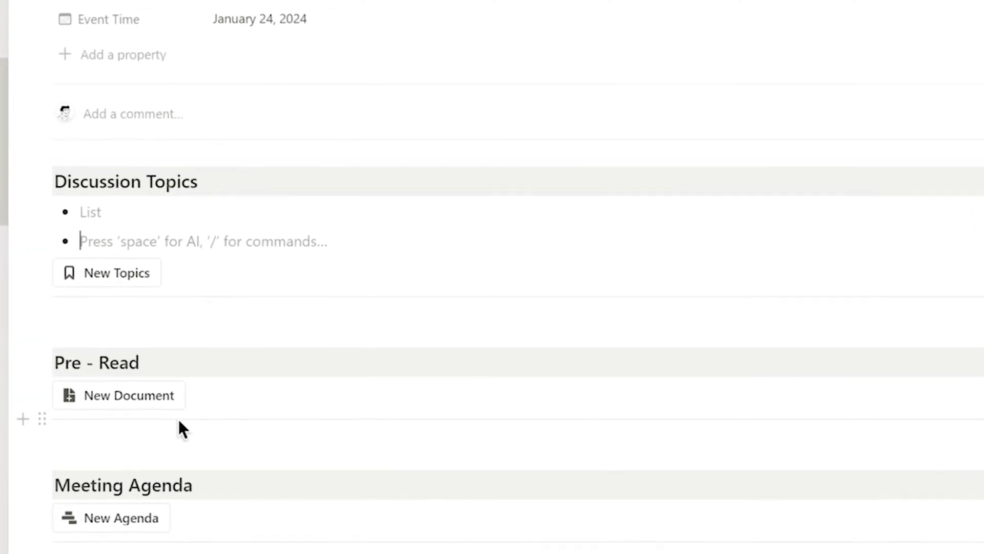
click(131, 402)
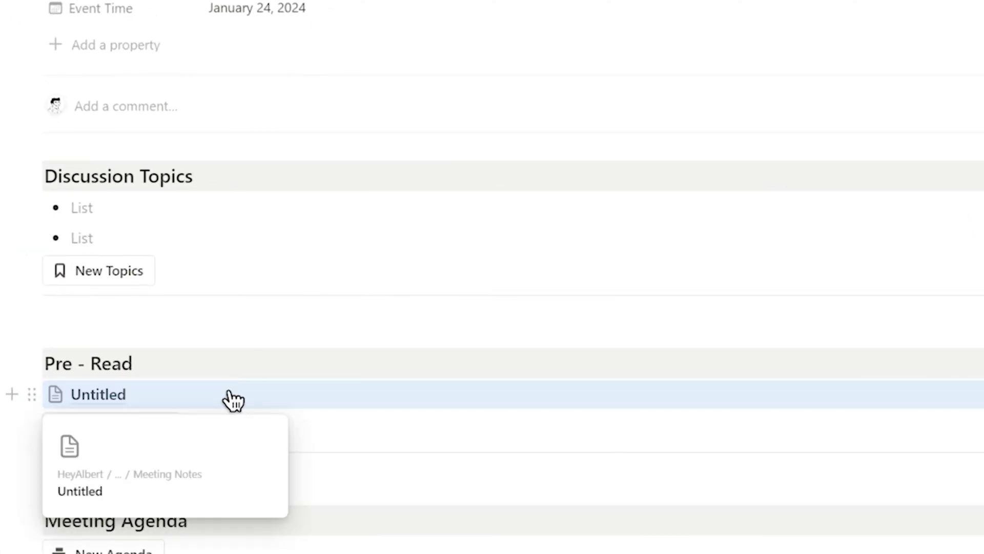
click(118, 458)
scroll(109, 435, down, 2)
scroll(107, 404, down, 3)
click(112, 407)
click(113, 408)
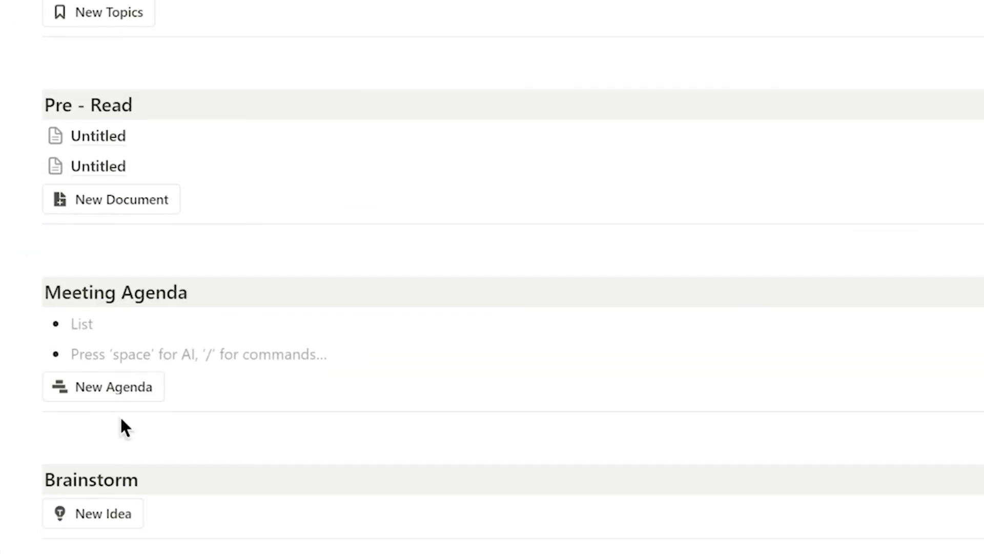
scroll(121, 425, down, 2)
click(128, 421)
click(128, 421)
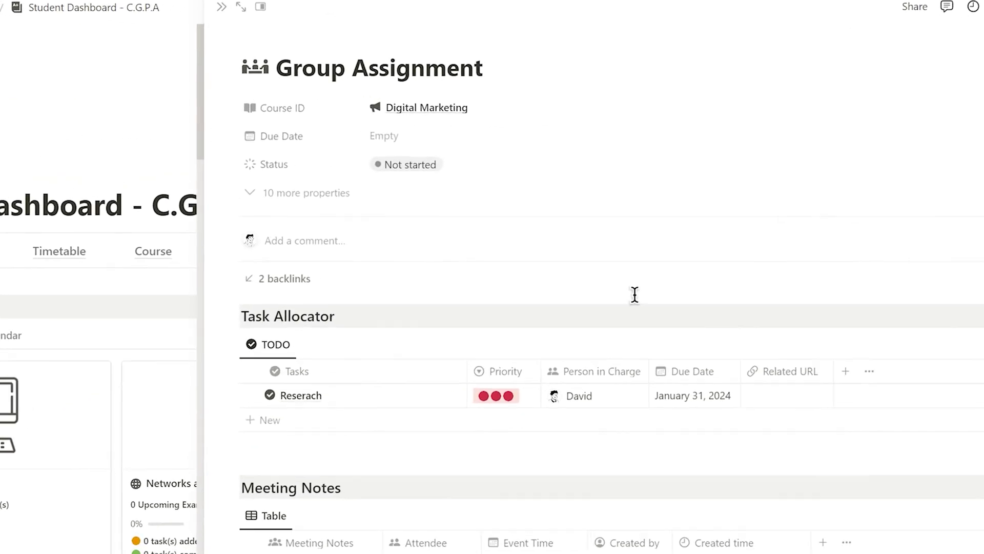
Set the Group Assignment's due date to January 31, 2024
click(488, 139)
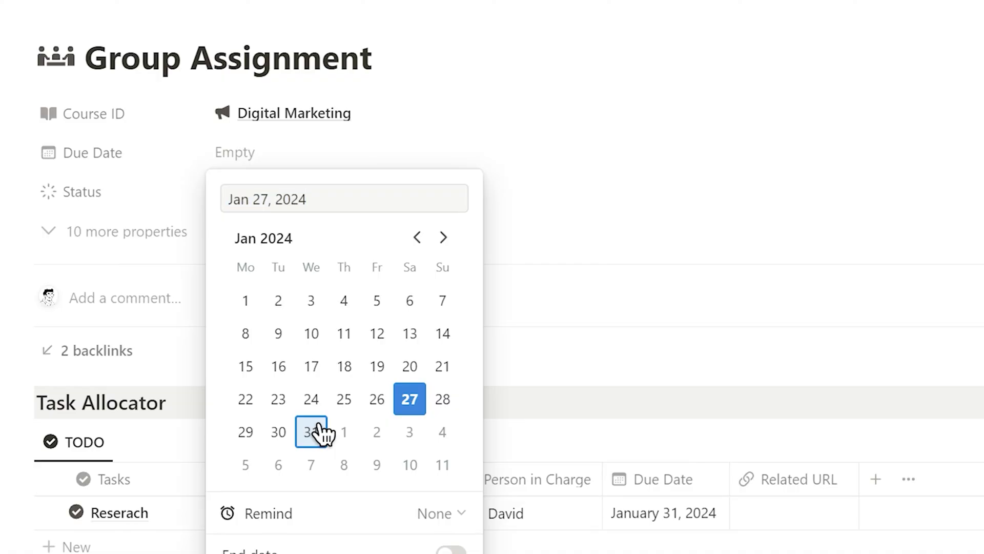
click(122, 158)
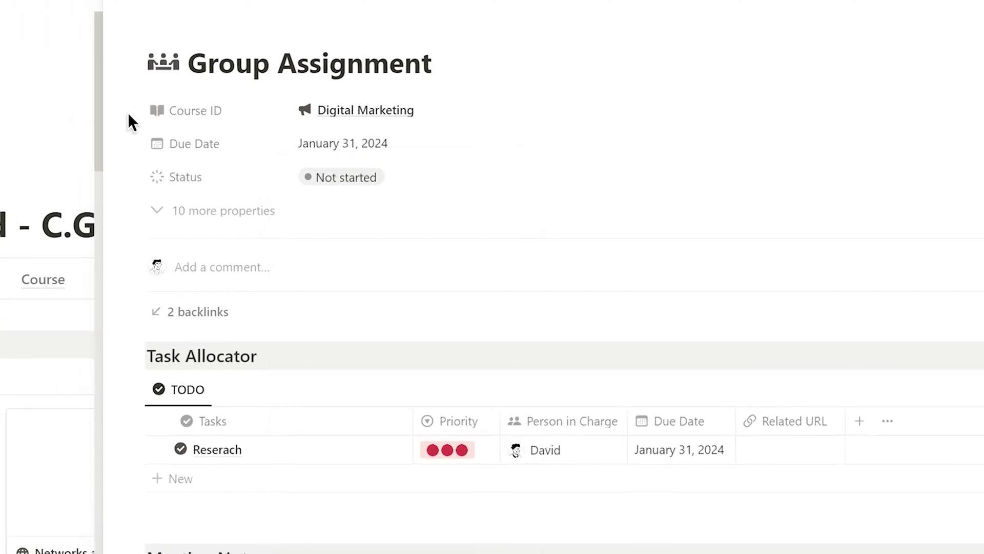
key(Escape)
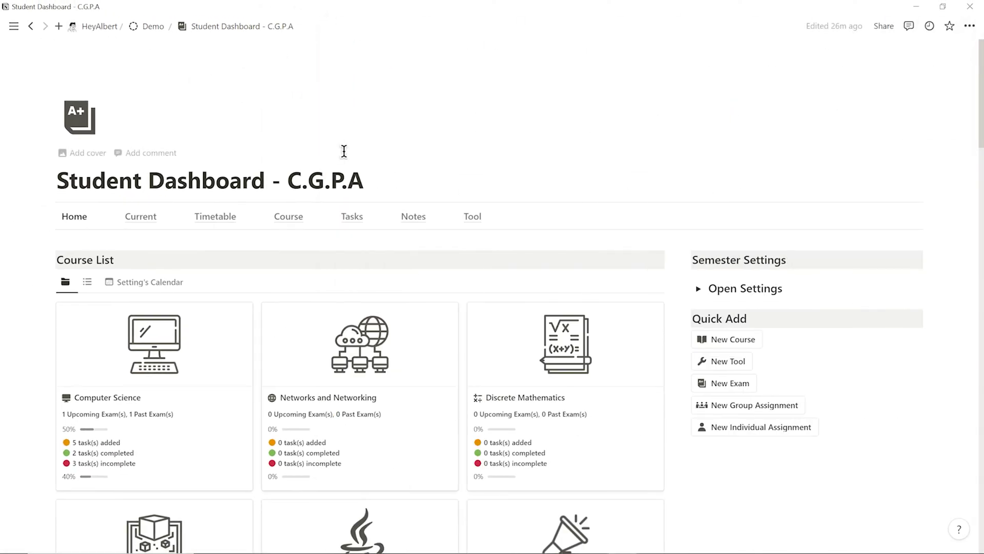
scroll(343, 152, down, 10)
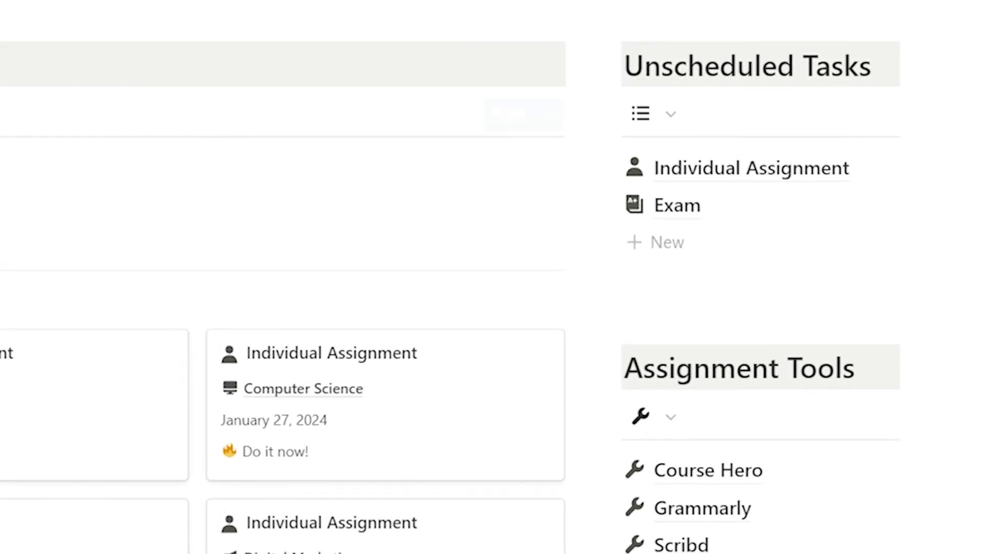
In Task Scheduler, place the Exam on January 28 and the Individual Assignment on January 29
click(444, 125)
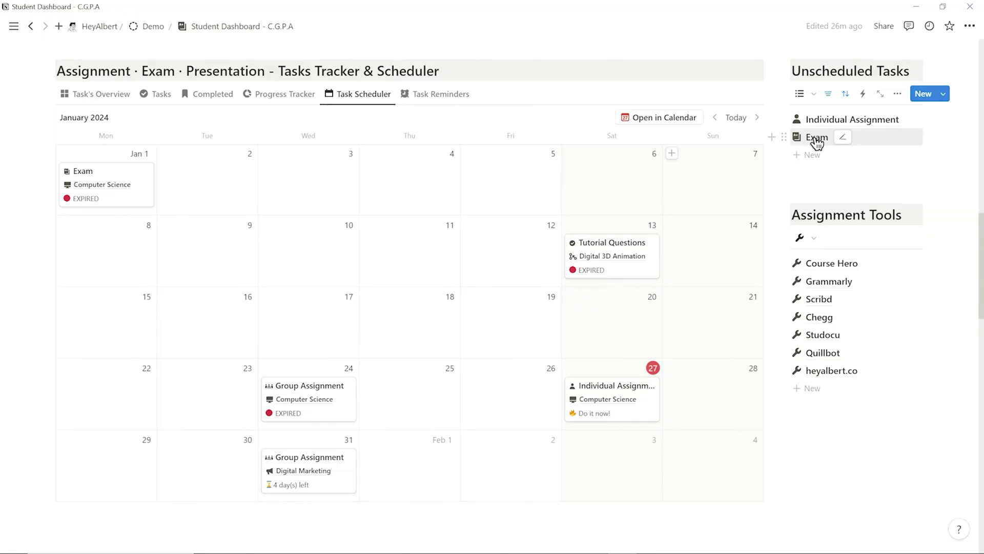
drag(817, 137, 720, 423)
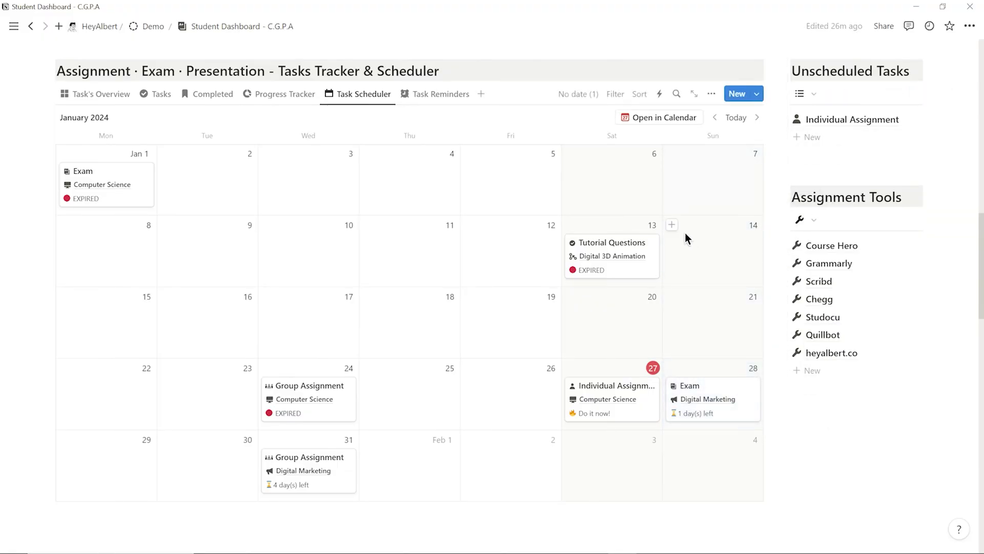
drag(852, 118, 124, 478)
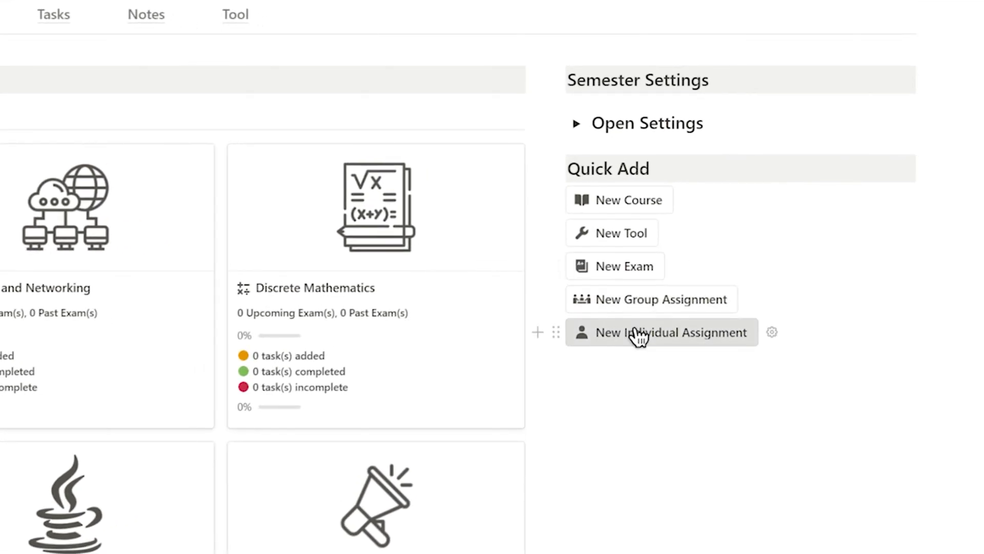
Create a new Individual Assignment page and close it without linking a course
click(638, 336)
click(451, 120)
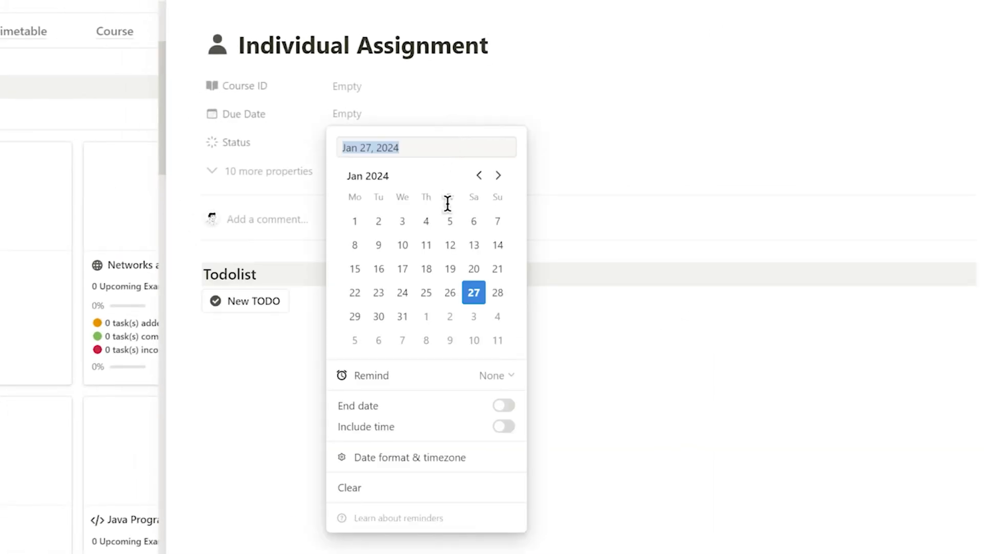
click(398, 87)
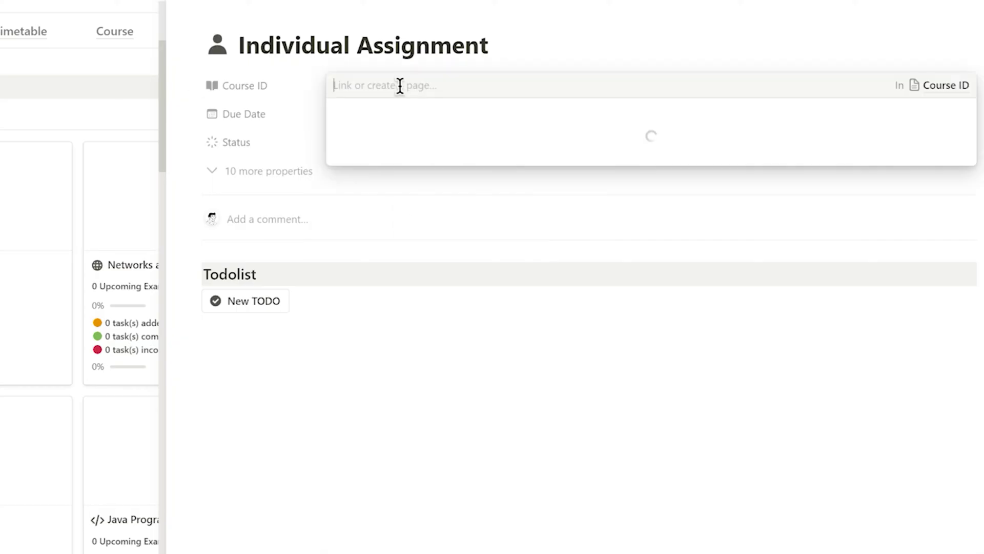
key(Escape)
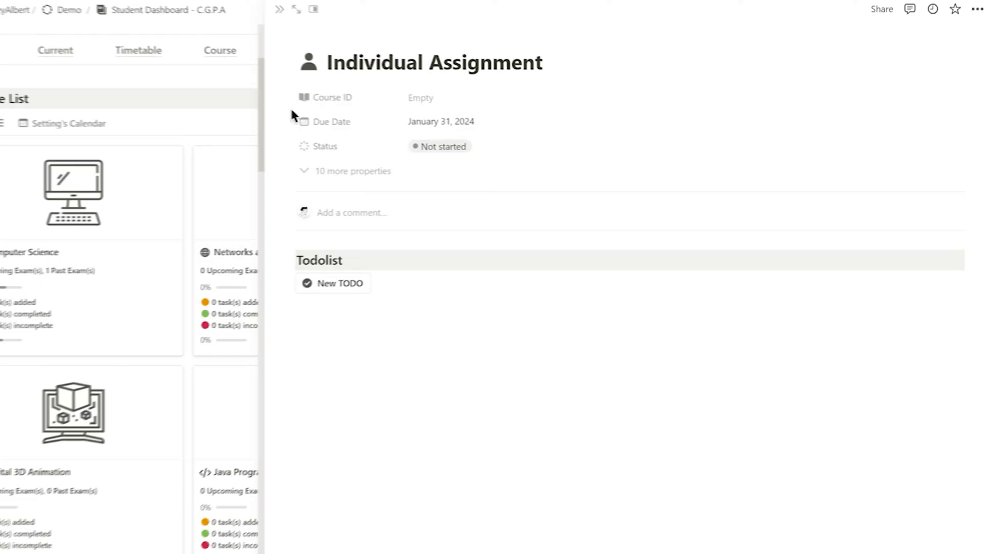
click(344, 26)
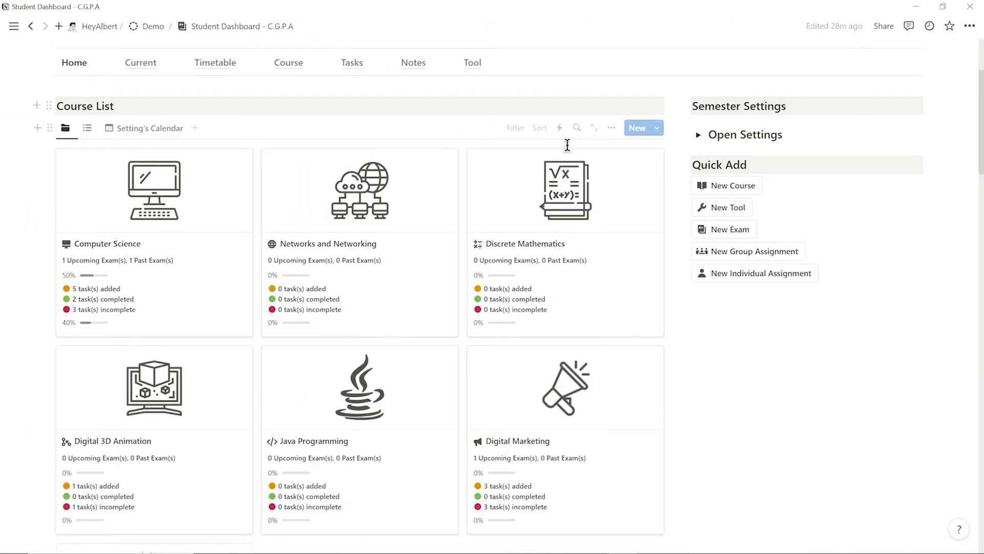
scroll(577, 147, down, 10)
In the Tasks view, assign a course to the uncategorized Individual Assignment
click(171, 77)
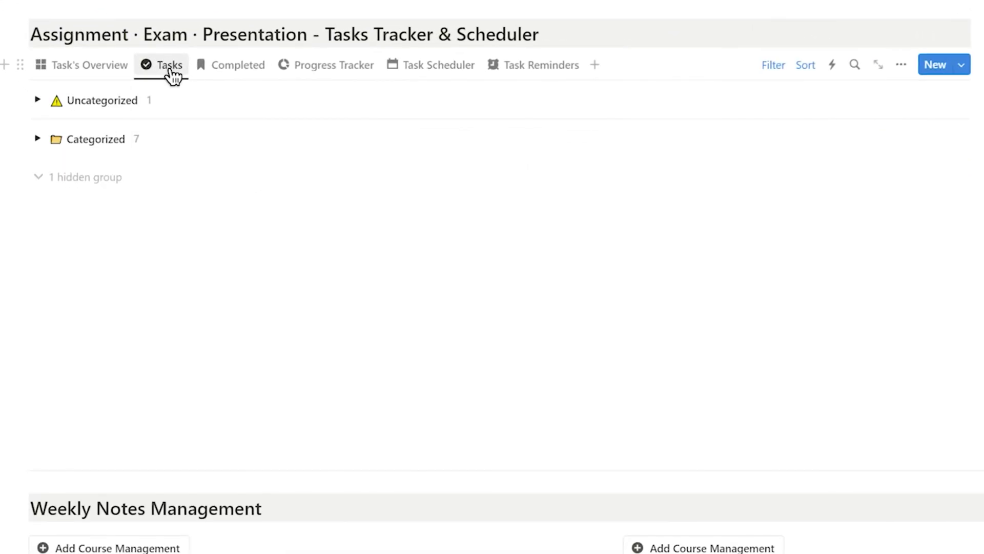
click(40, 102)
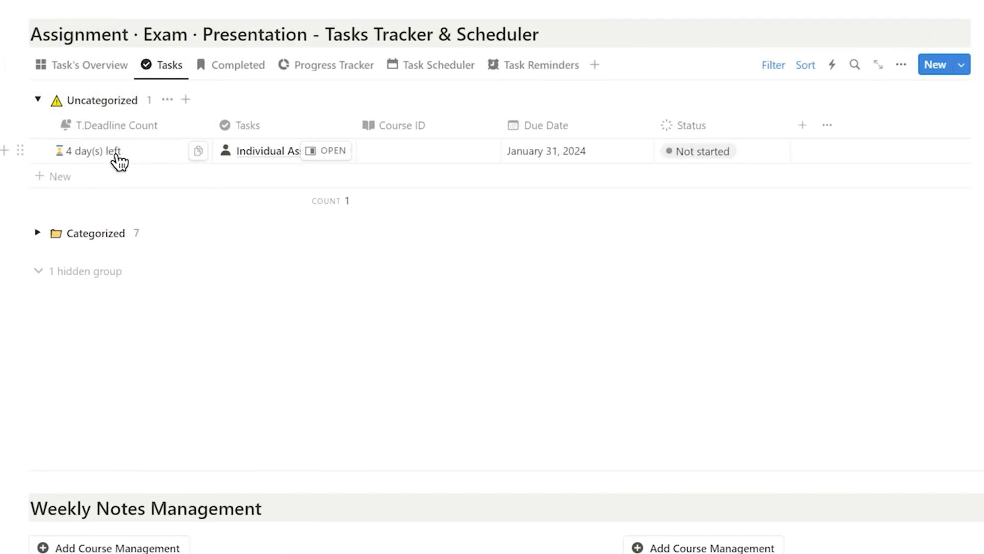
click(438, 153)
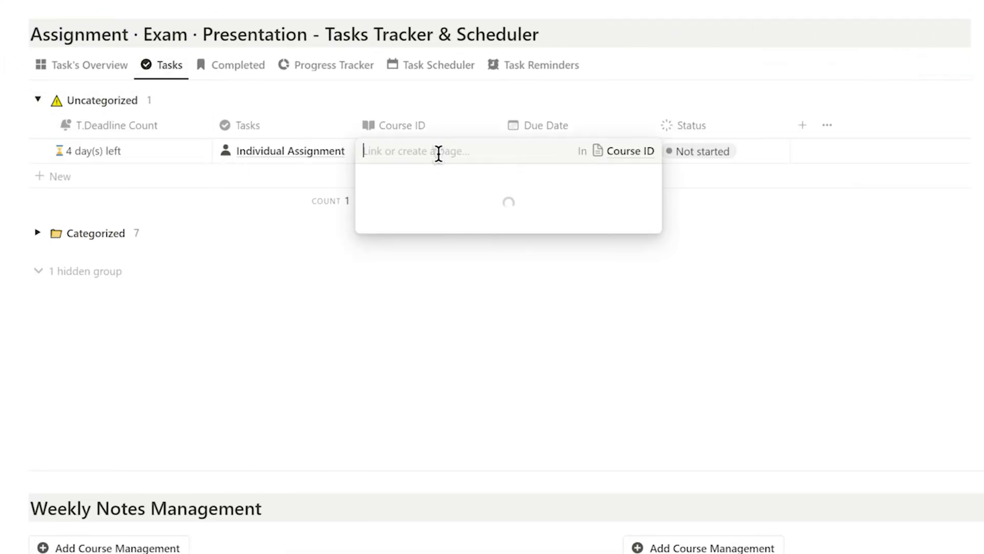
click(440, 226)
click(46, 97)
click(37, 99)
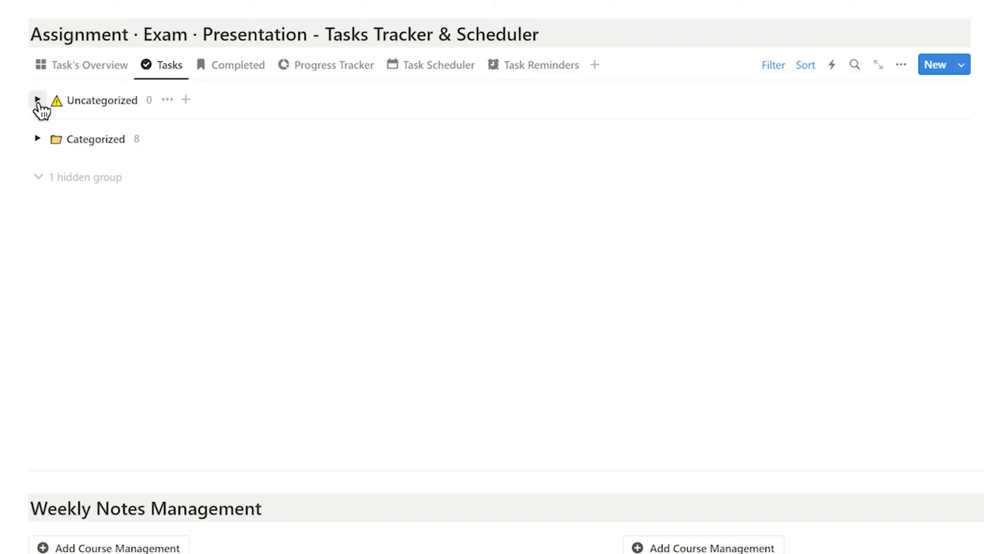
click(38, 138)
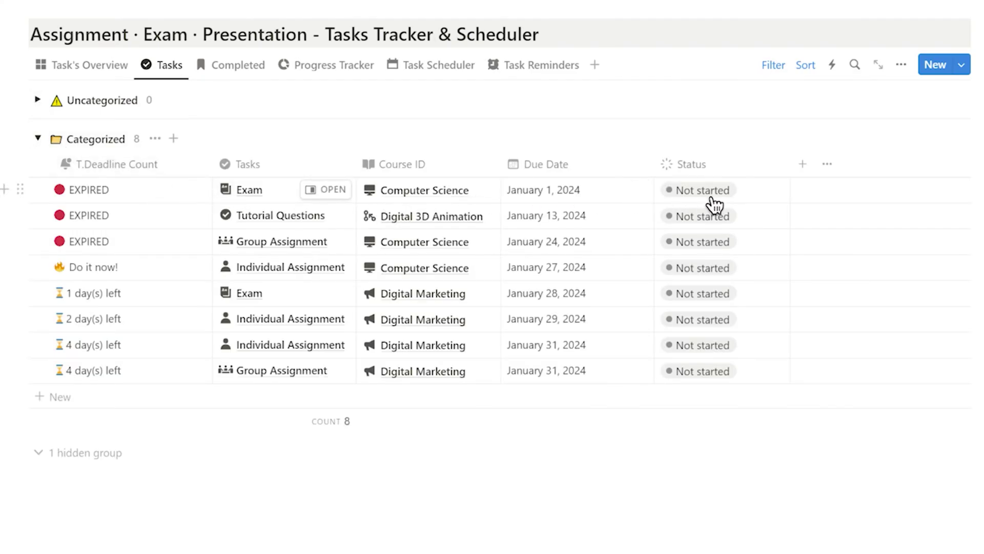
Mark the expired January 1 Exam as Completed and review the Completed tasks list
click(737, 201)
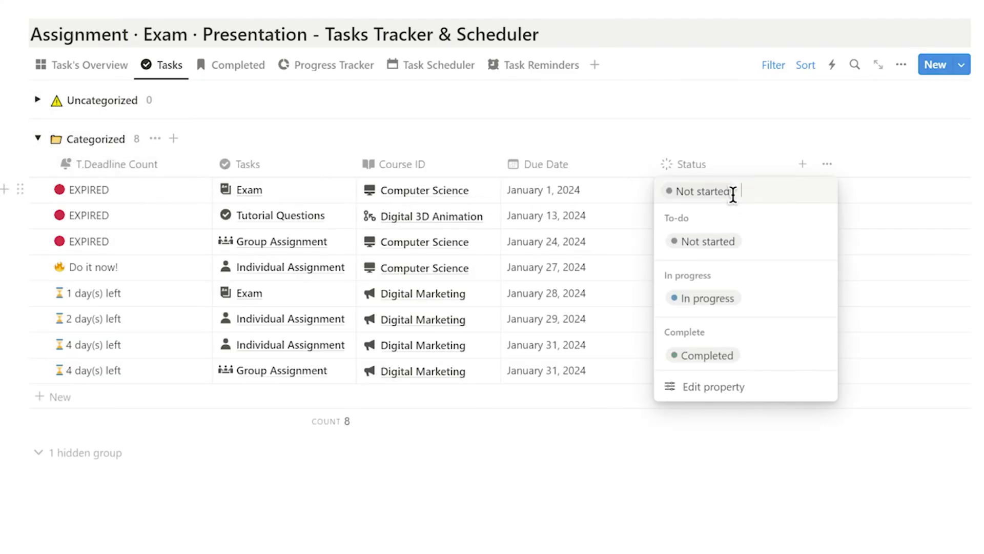
click(731, 357)
click(237, 77)
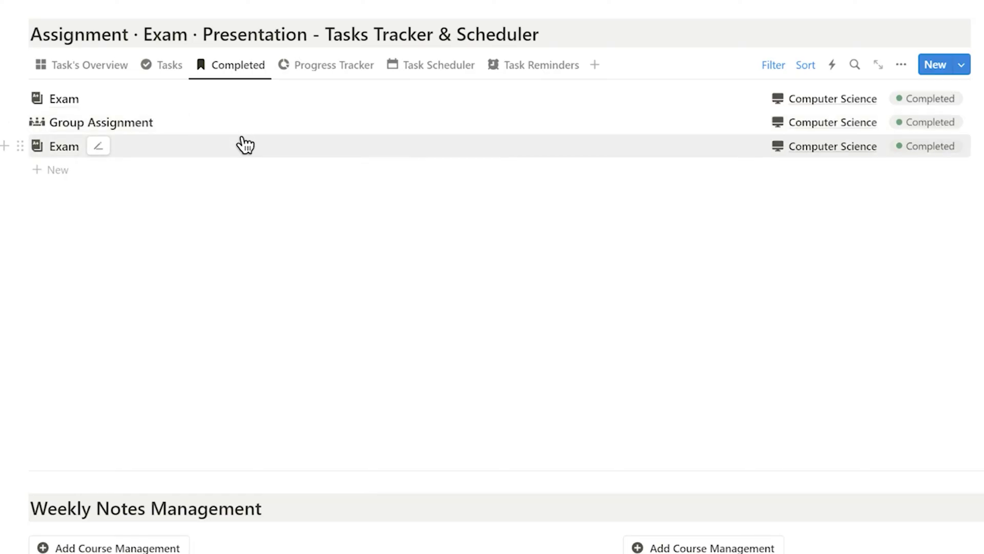
click(554, 73)
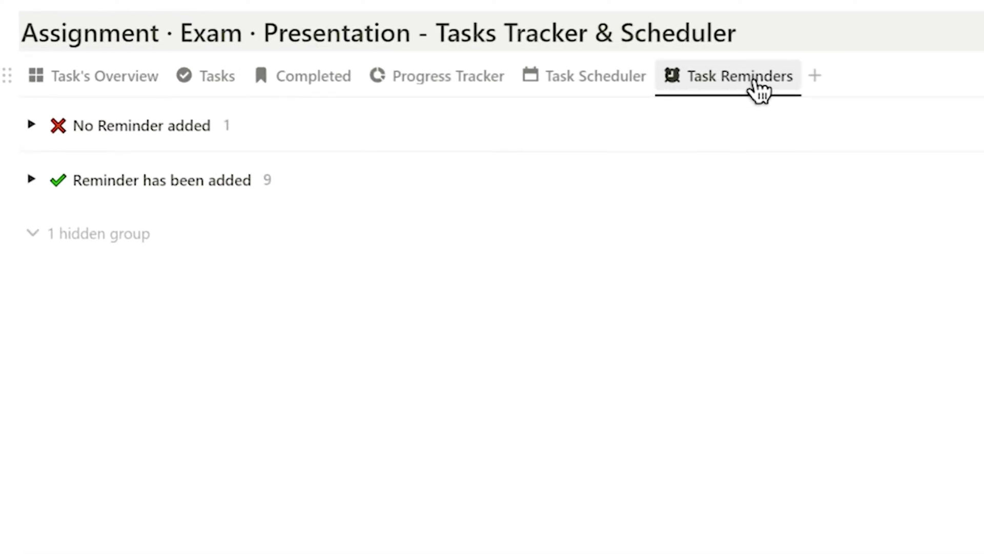
Set the Digital Marketing Exam's reminder to January 28, 2024, reminding on the day of the event
click(31, 125)
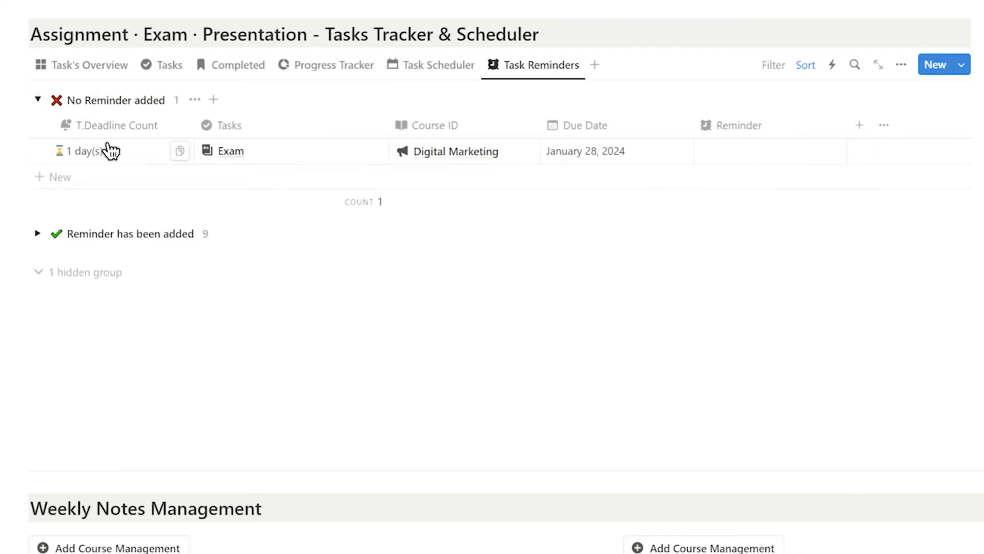
click(741, 163)
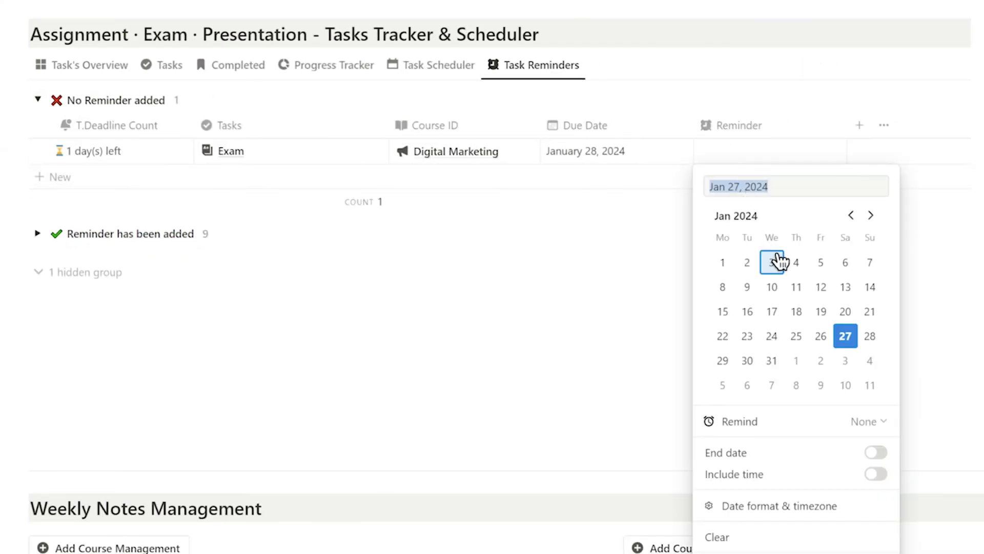
click(866, 342)
click(873, 422)
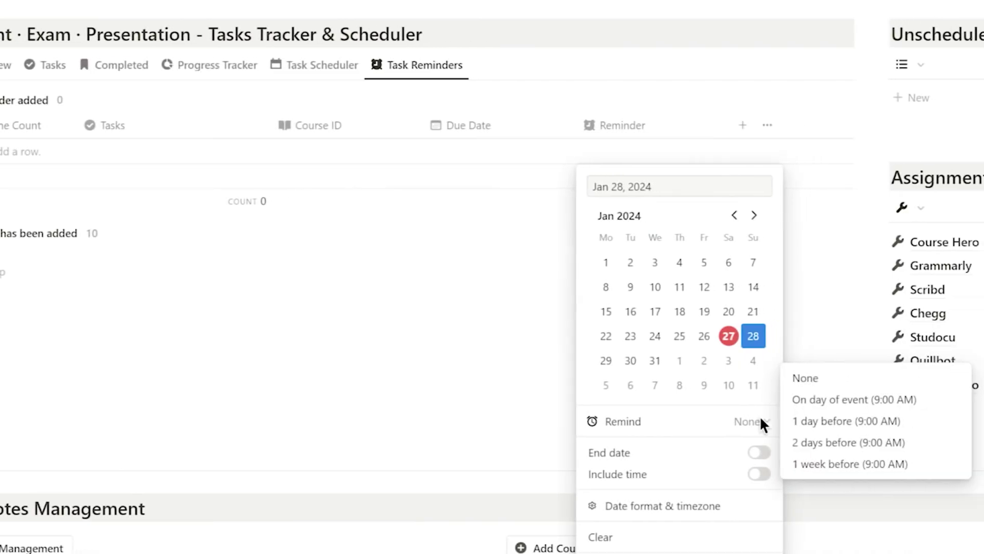
click(837, 405)
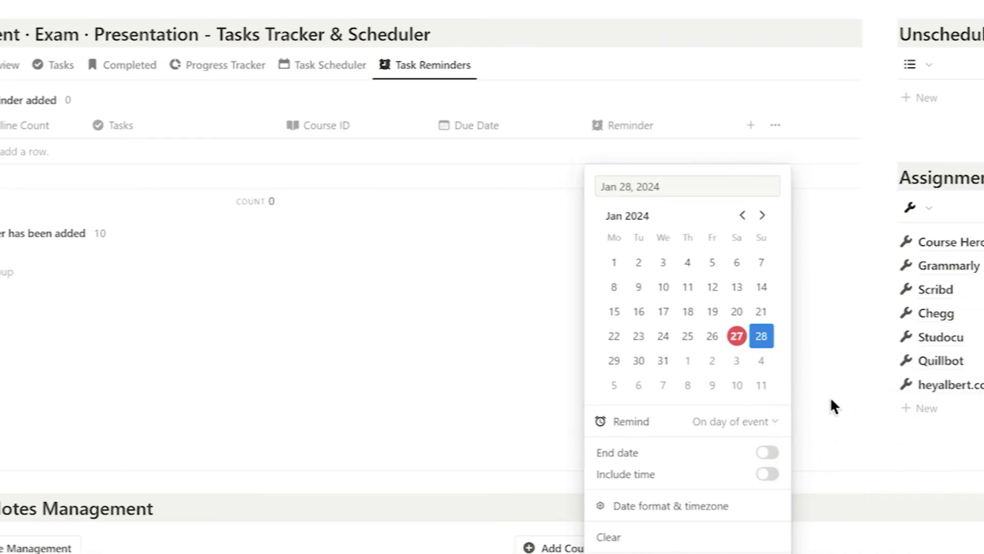
click(262, 235)
click(39, 100)
click(38, 138)
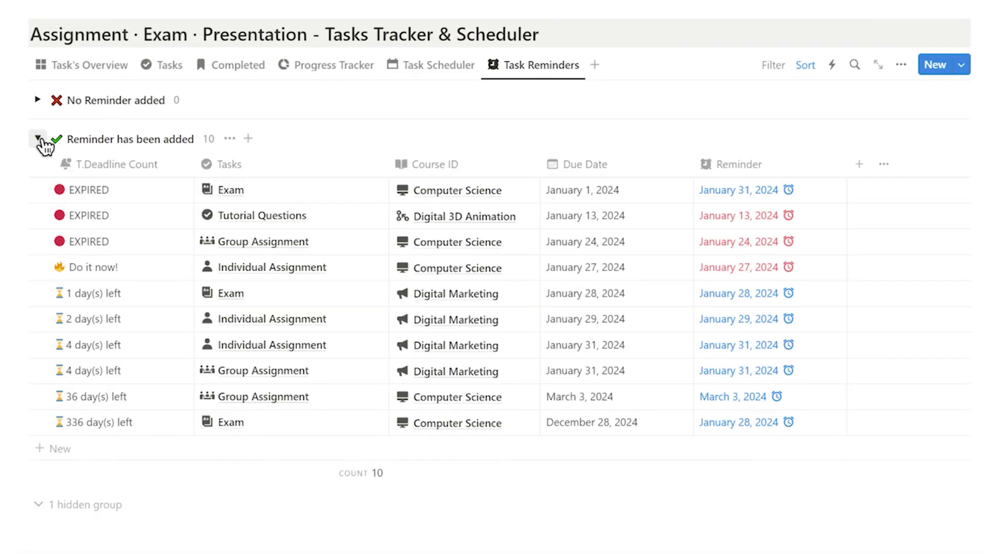
click(38, 139)
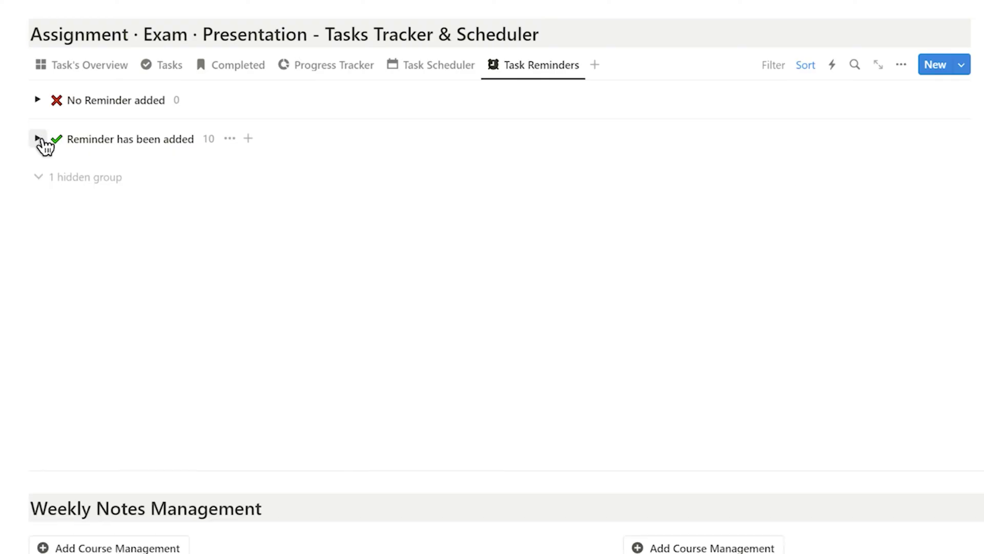
Drag two Individual Assignments and the Digital Marketing Exam to In progress, and the Computer Science assignment to Completed
click(333, 73)
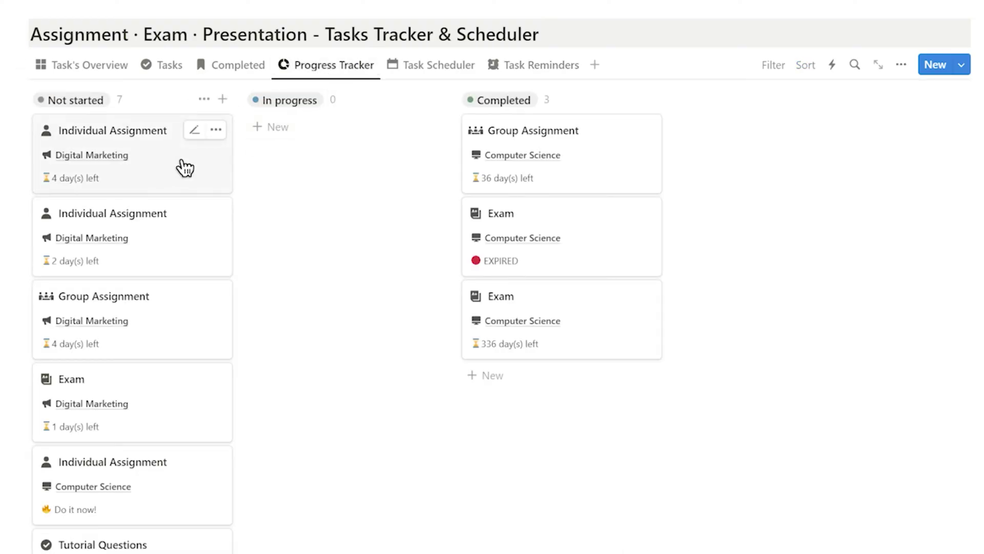
drag(285, 190, 285, 190)
drag(195, 179, 340, 244)
drag(375, 306, 374, 307)
drag(368, 234, 368, 235)
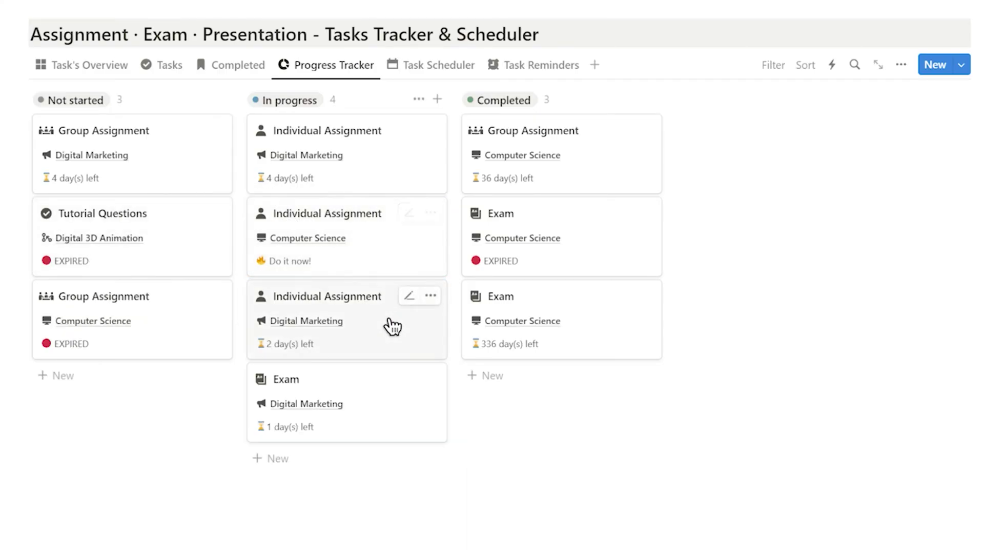
drag(400, 268, 429, 311)
drag(603, 390, 605, 391)
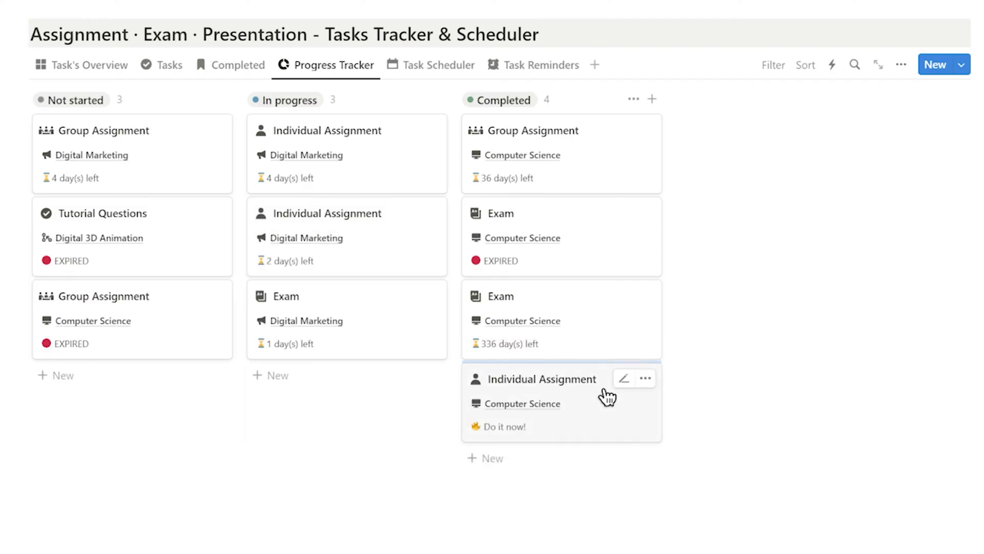
Filter the weekly notes table's Course ID to Digital Marketing and delete the filter hint callout
scroll(857, 277, down, 10)
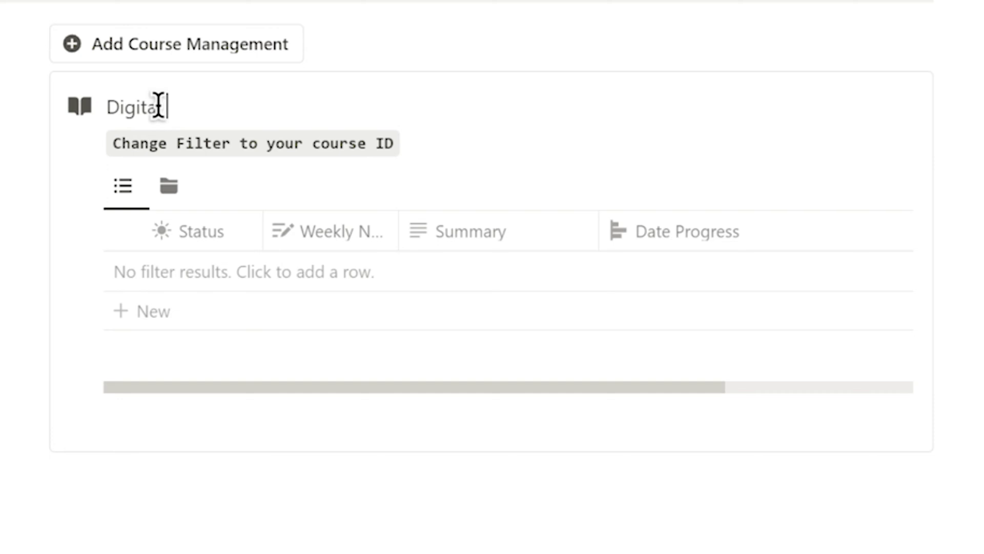
key(Escape)
click(465, 242)
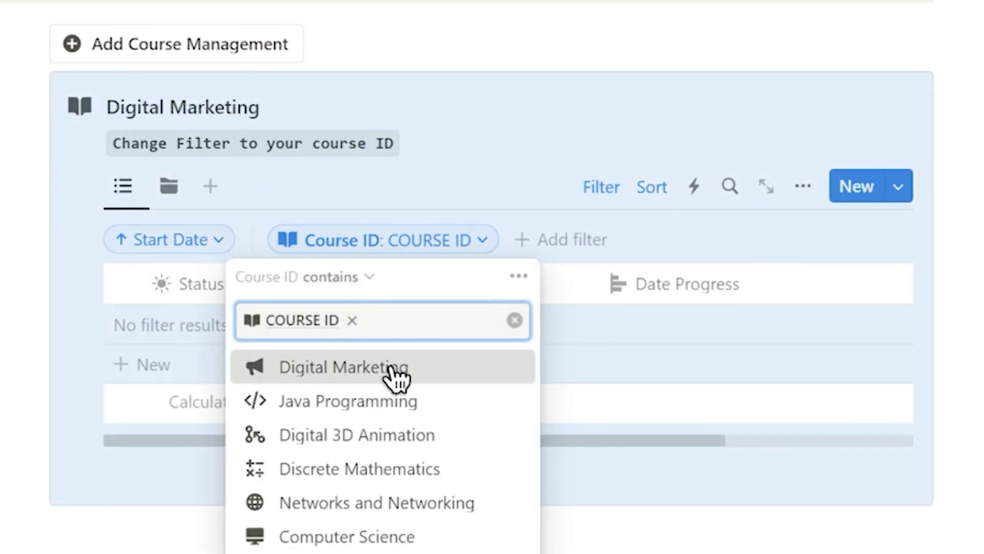
click(392, 367)
click(88, 143)
click(31, 12)
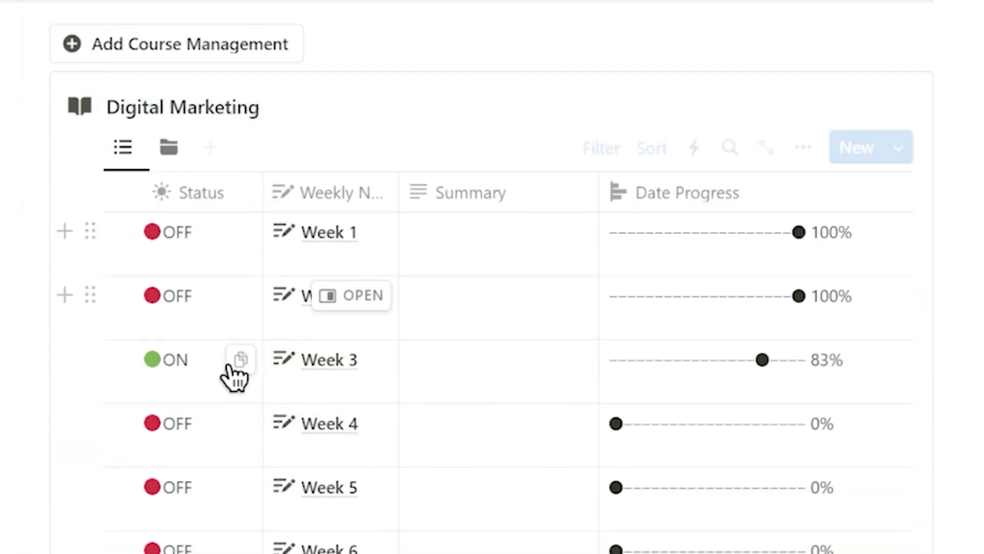
Enter 'Unit 1 to 2' as the Week 3 summary and switch the table to gallery view
click(455, 358)
text(Unit 1 to )
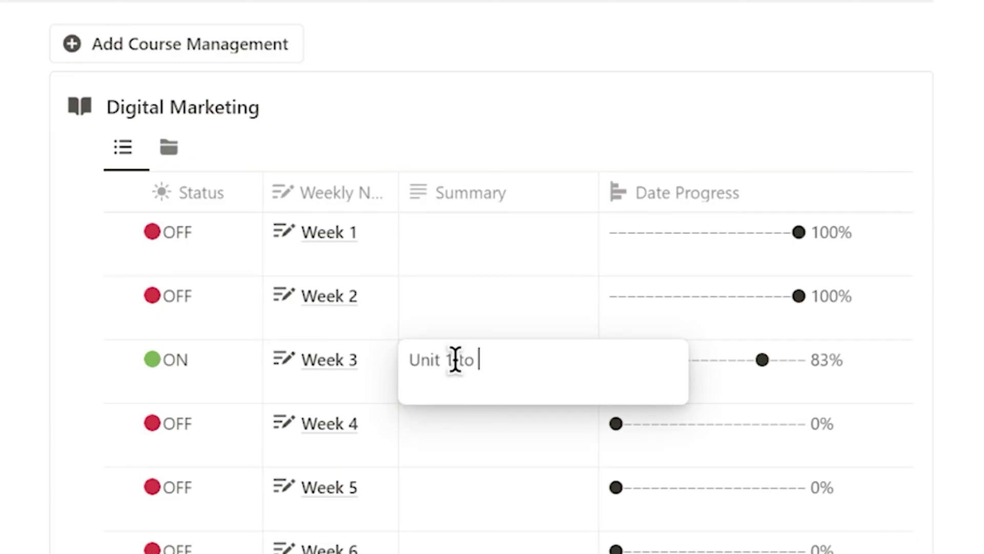
text(2)
key(Escape)
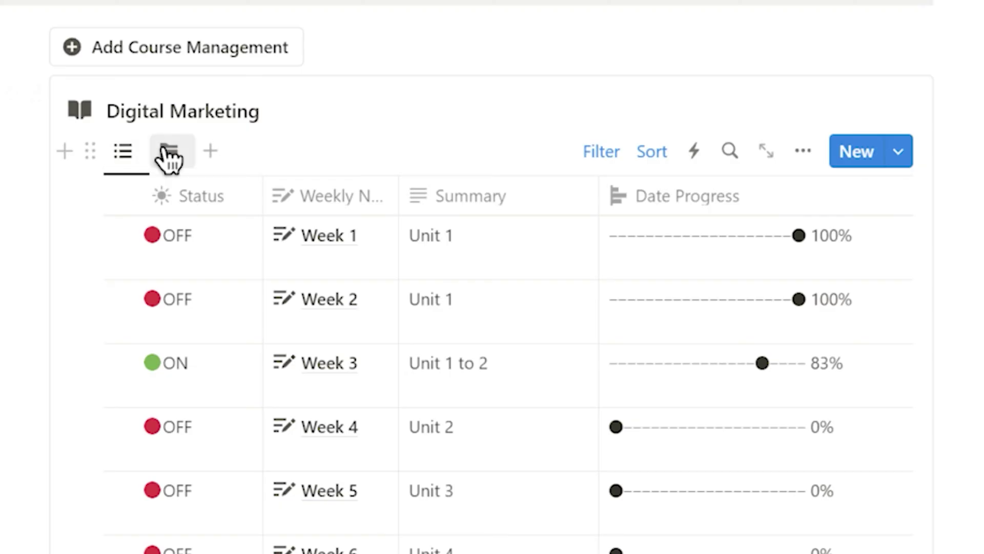
click(168, 157)
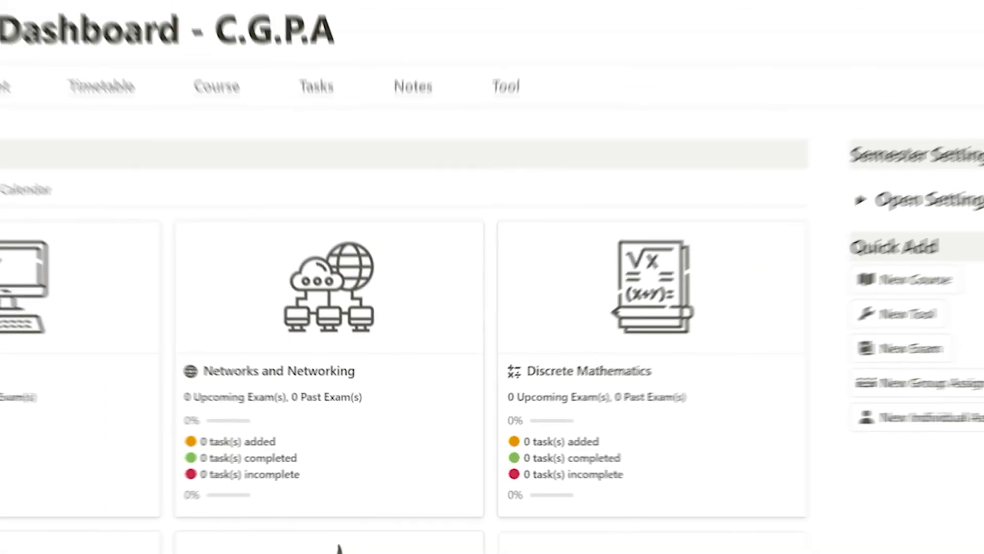
Open the Week 3 note and add a new question under Issues faced, starting with 'Que'
scroll(785, 362, down, 13)
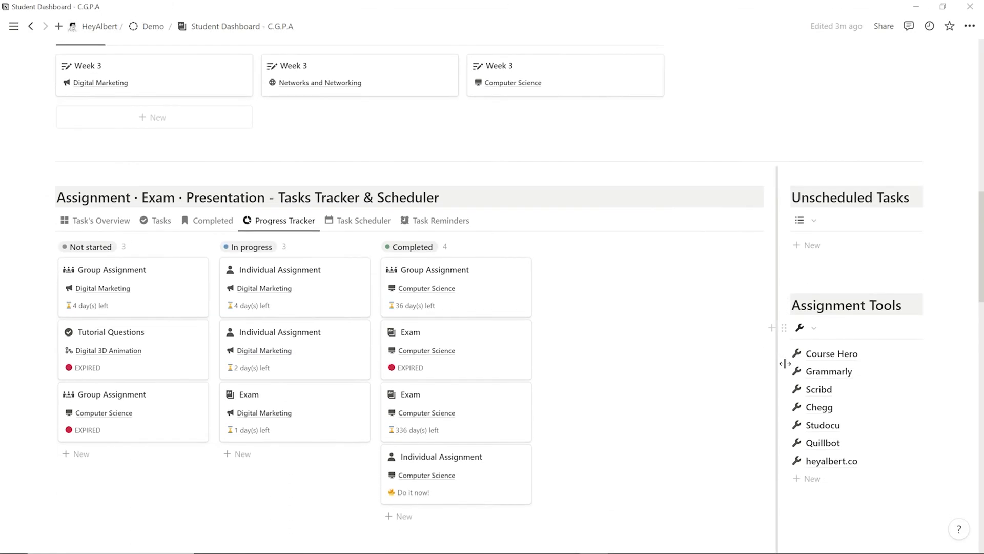
scroll(785, 363, down, 4)
scroll(785, 364, down, 9)
scroll(960, 402, up, 12)
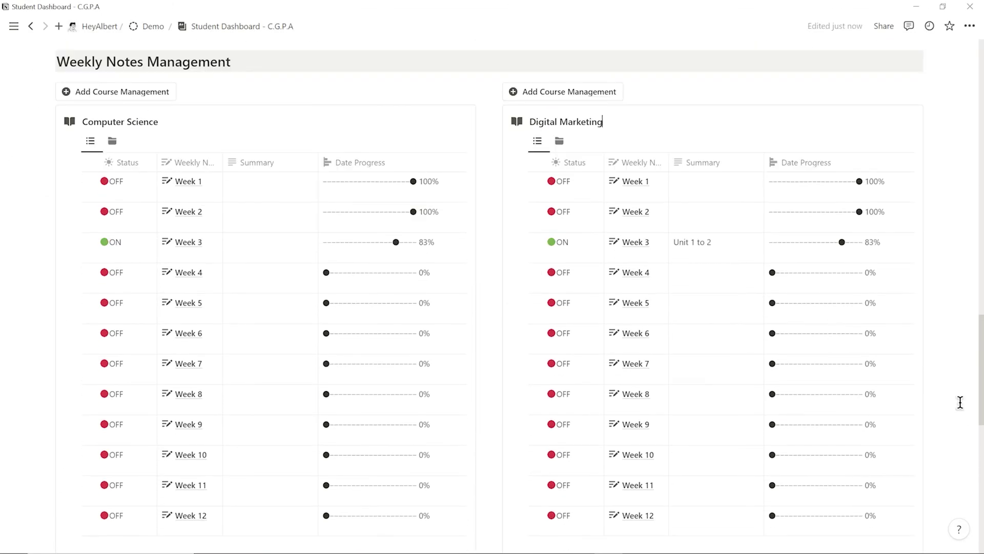
scroll(960, 402, up, 4)
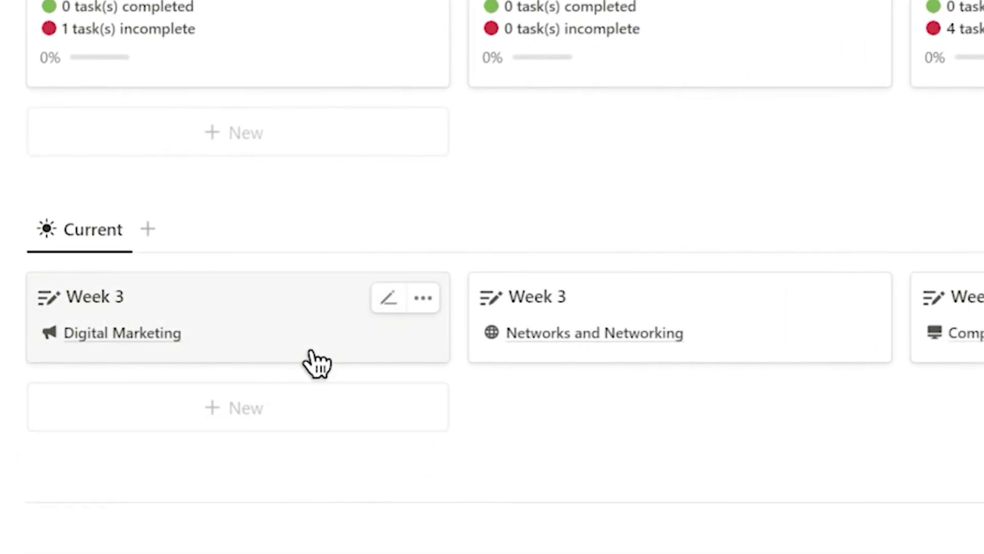
click(317, 364)
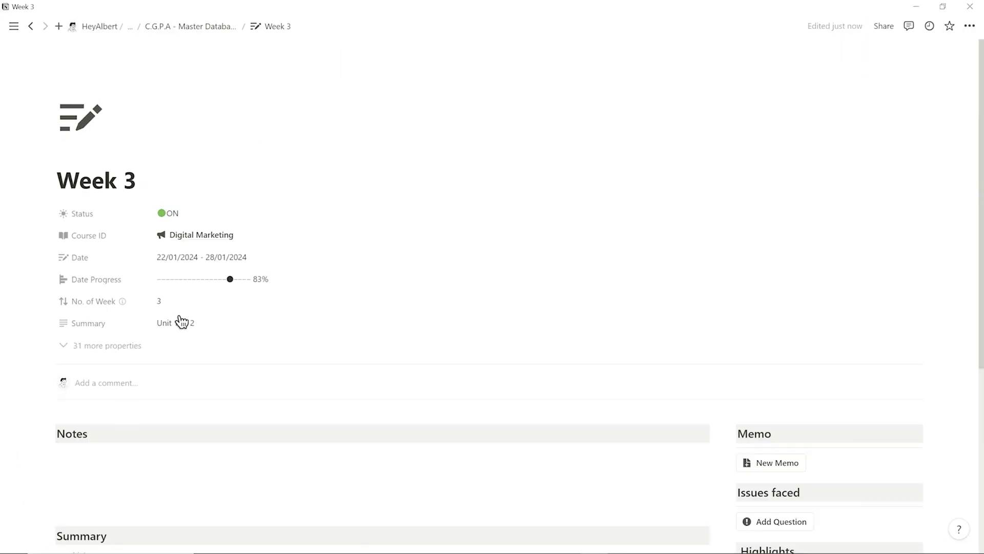
scroll(317, 364, down, 4)
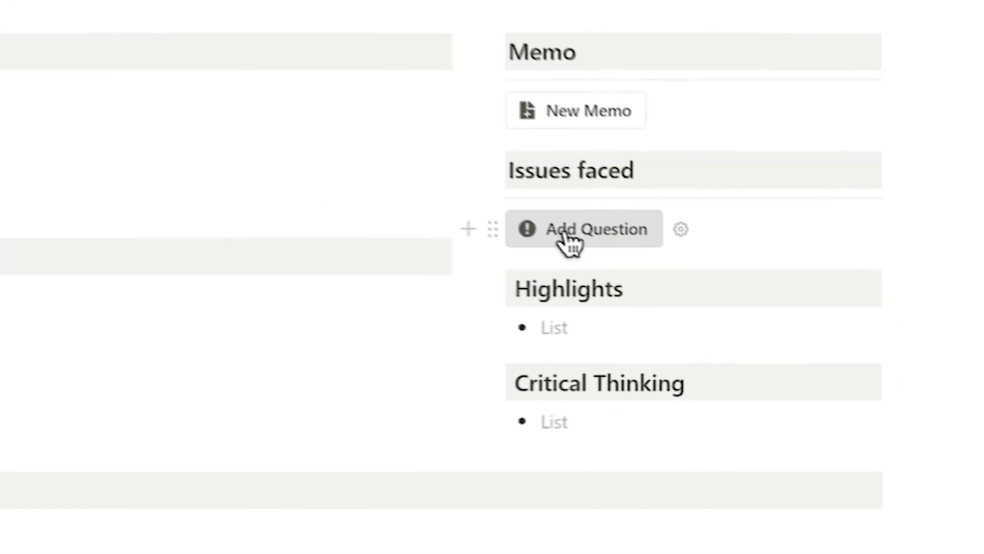
click(719, 288)
text(Que)
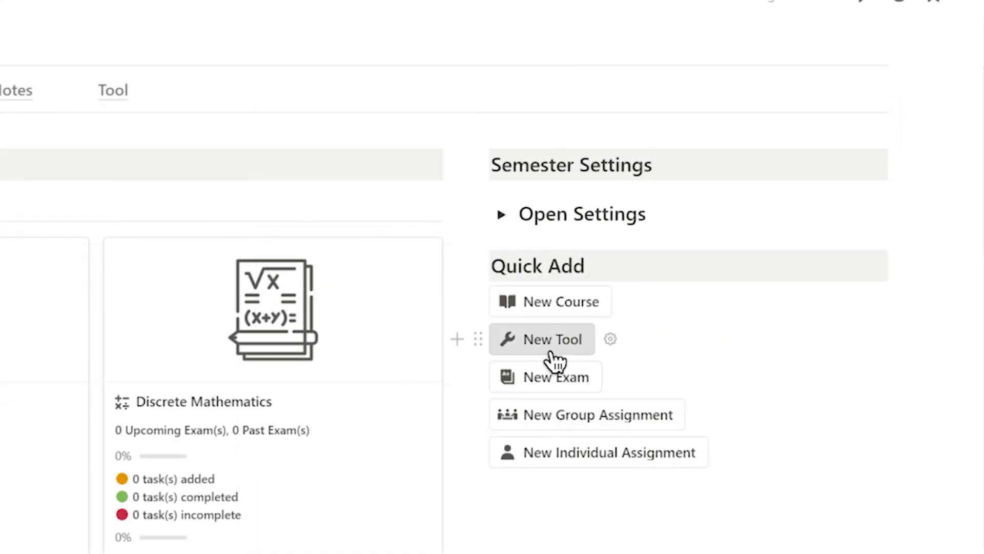
Create a new tool entry with the pomodoro timer's web address pasted as its URL
click(551, 354)
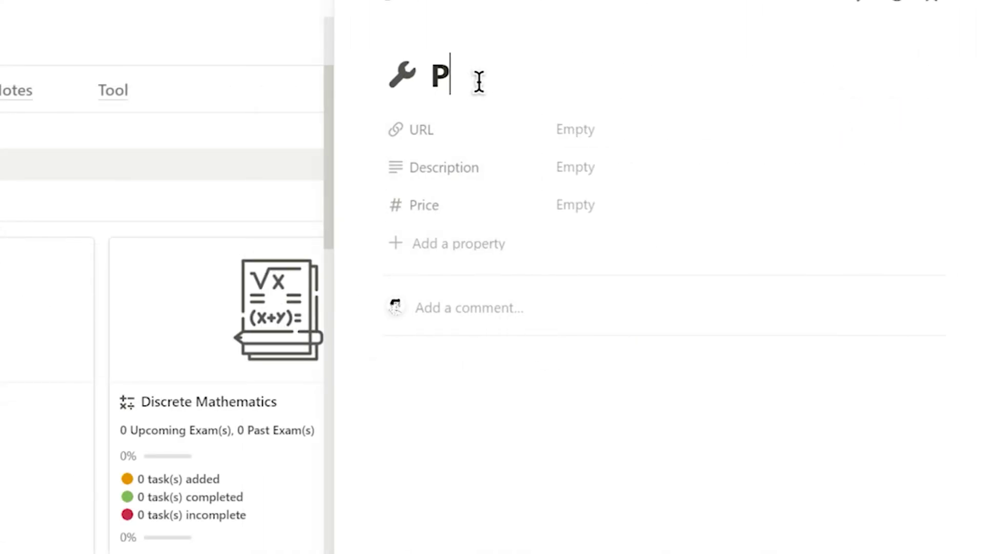
click(574, 129)
text(https://studywithme.io/aesthetic-pomodoro-timer/)
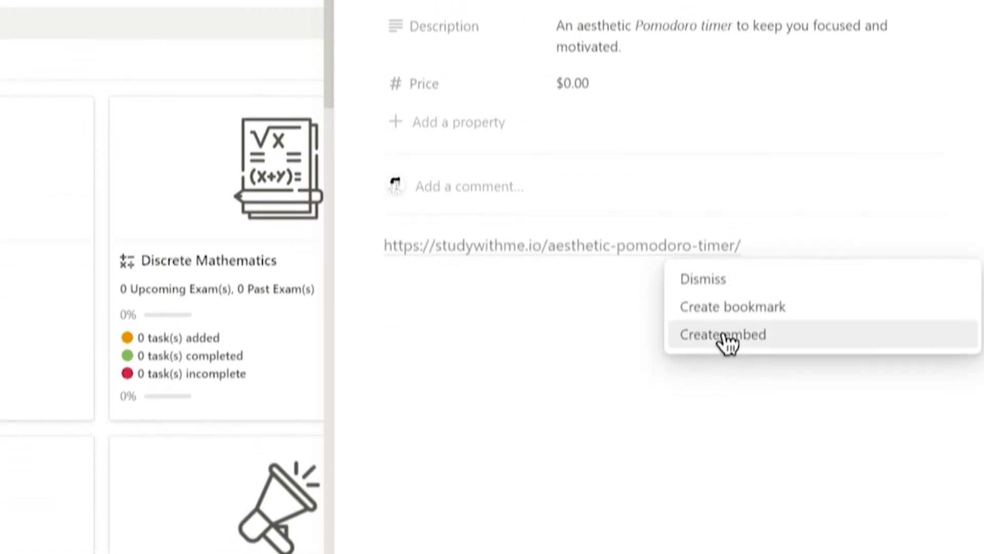
Embed the pomodoro timer in the tool page and give it the Minimal Black theme
click(725, 343)
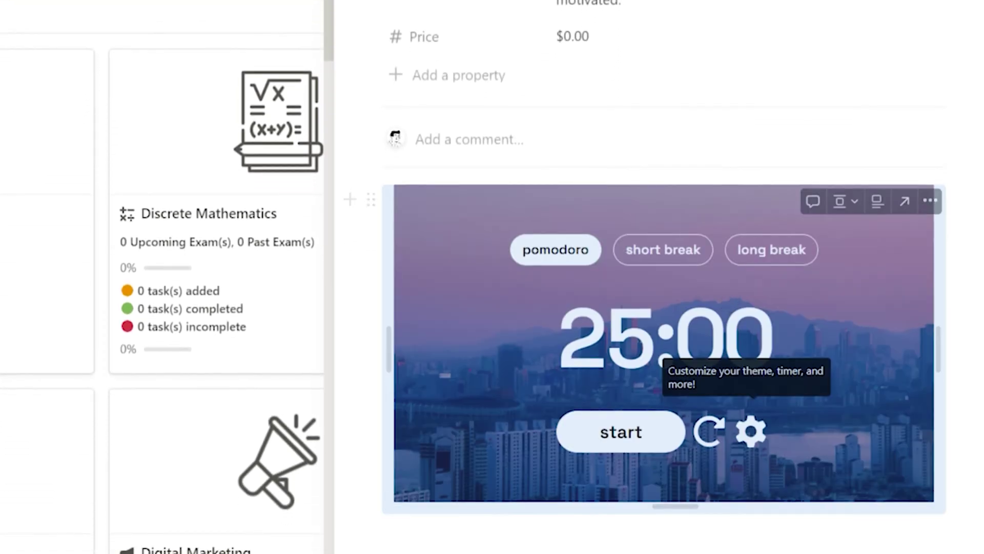
click(751, 430)
click(702, 281)
click(567, 474)
click(887, 213)
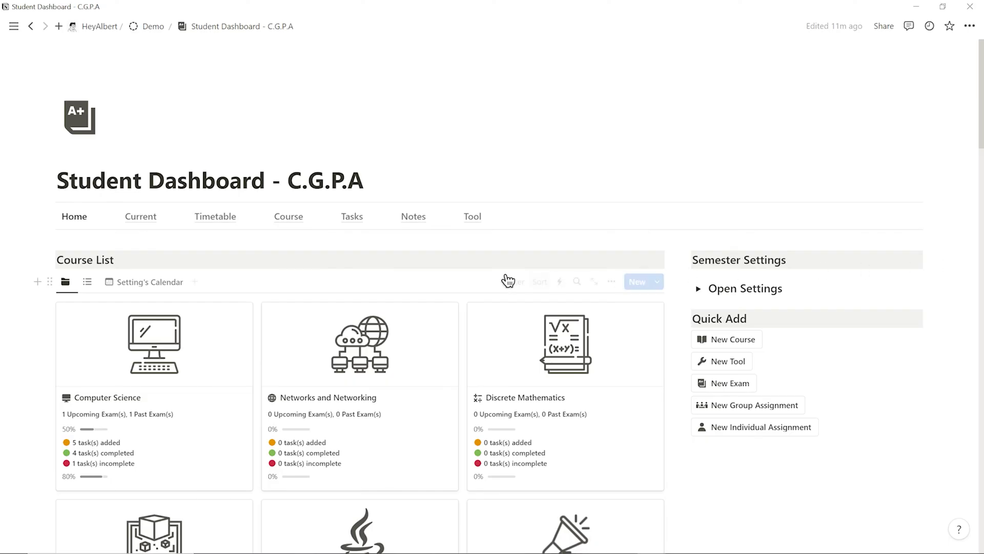
In the Timetable, assign Digital Marketing to Tuesday 12:00 and Java Programming to Tuesday 2:00 and Wednesday 4:00
click(210, 221)
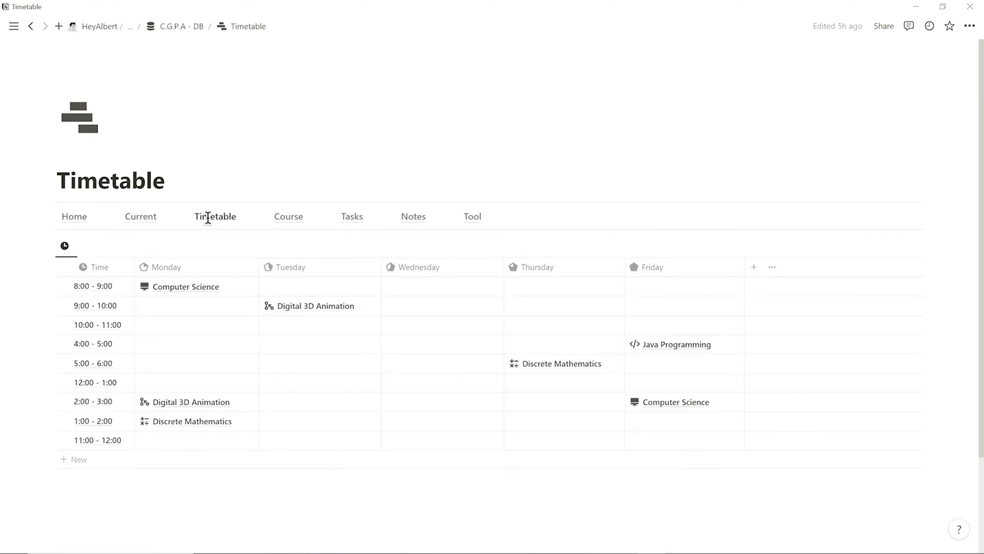
click(318, 380)
click(321, 418)
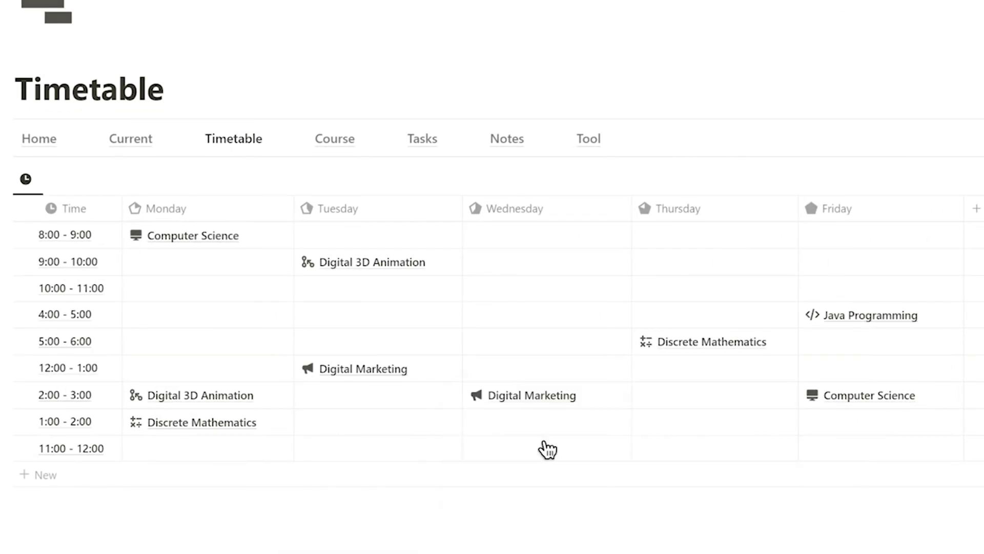
click(358, 395)
click(547, 450)
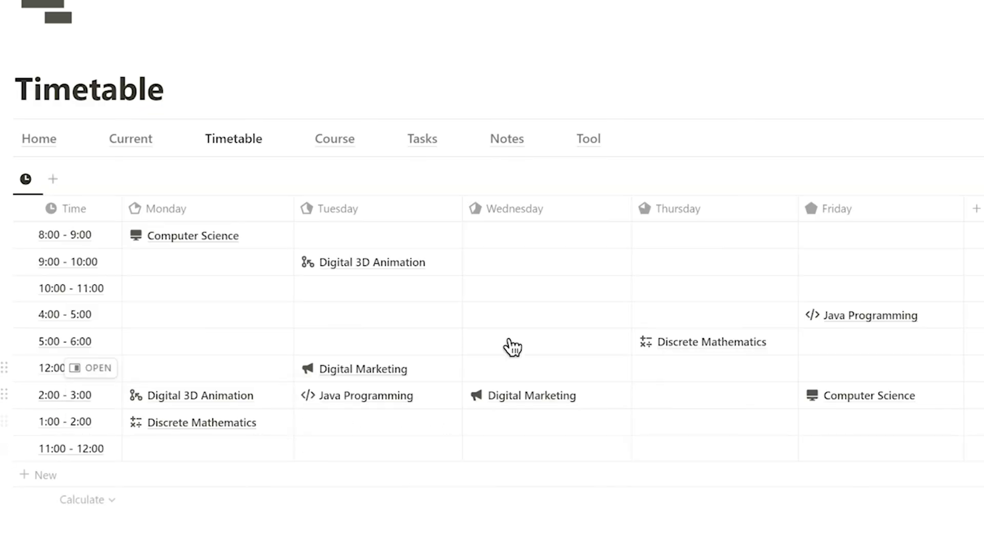
click(533, 315)
click(561, 402)
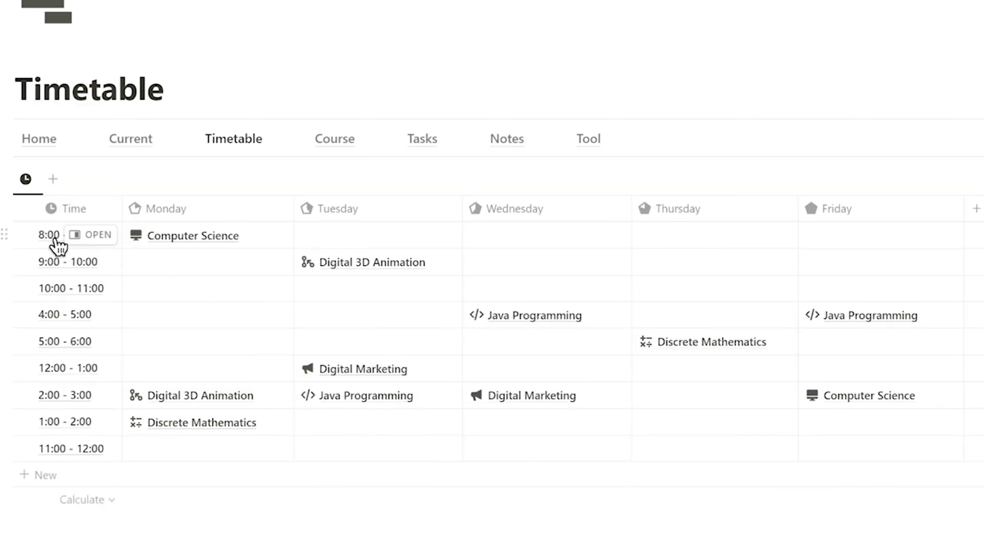
Change the first two timetable times to 8:30 - 9:00 and 9:00 - 9:30
text(30)
click(68, 261)
key(BackSpace)
key(BackSpace)
key(BackSpace)
key(BackSpace)
key(BackSpace)
text(9:30)
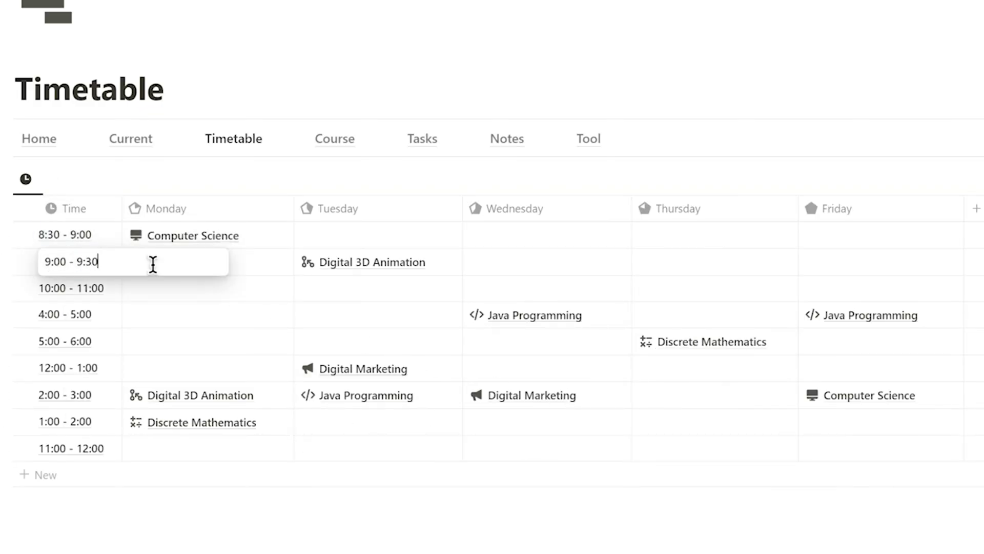
text(:30)
key(Return)
On the Notes page, expand and collapse the Computer Science, Digital Marketing and Networks and Networking groups
click(506, 138)
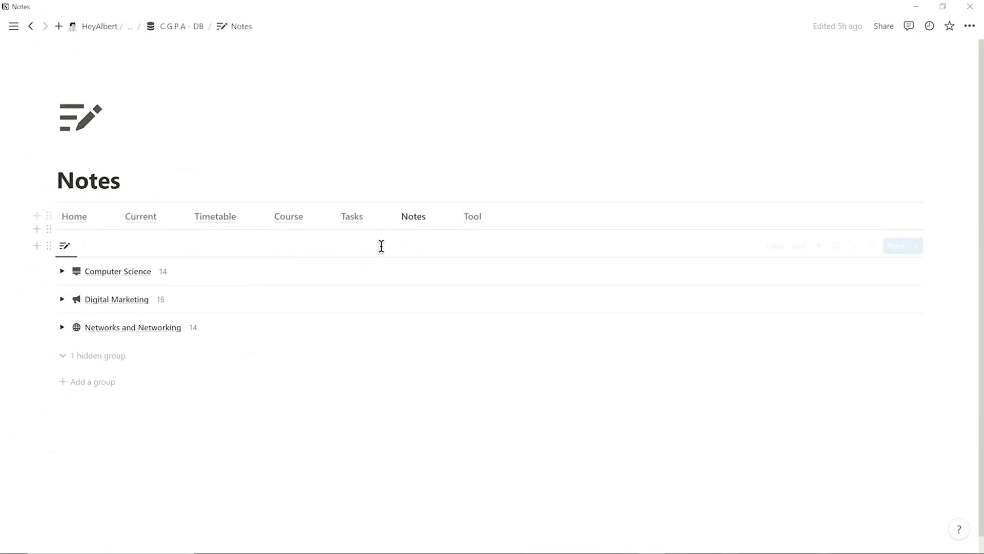
scroll(68, 279, down, 1)
click(62, 252)
click(62, 281)
scroll(67, 283, down, 1)
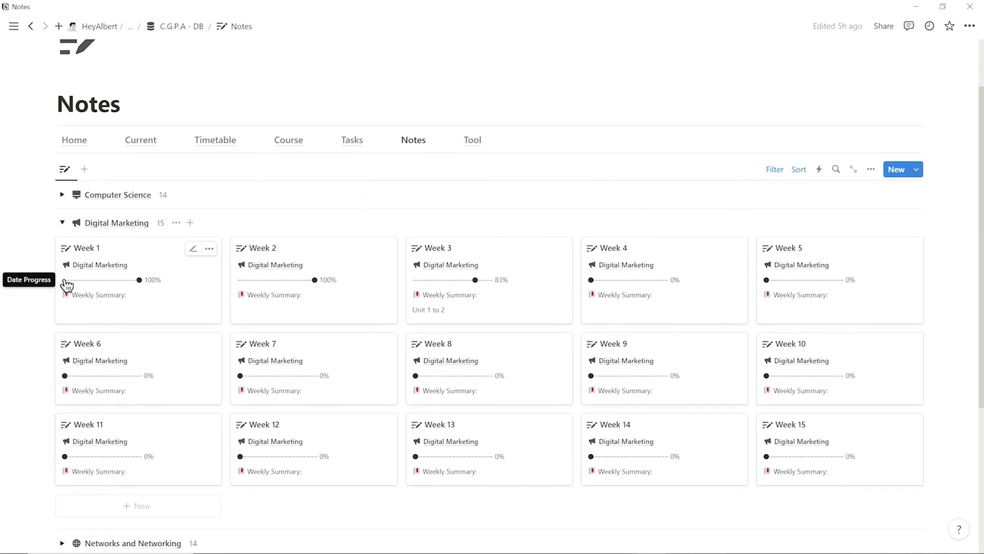
click(62, 222)
click(63, 309)
click(64, 310)
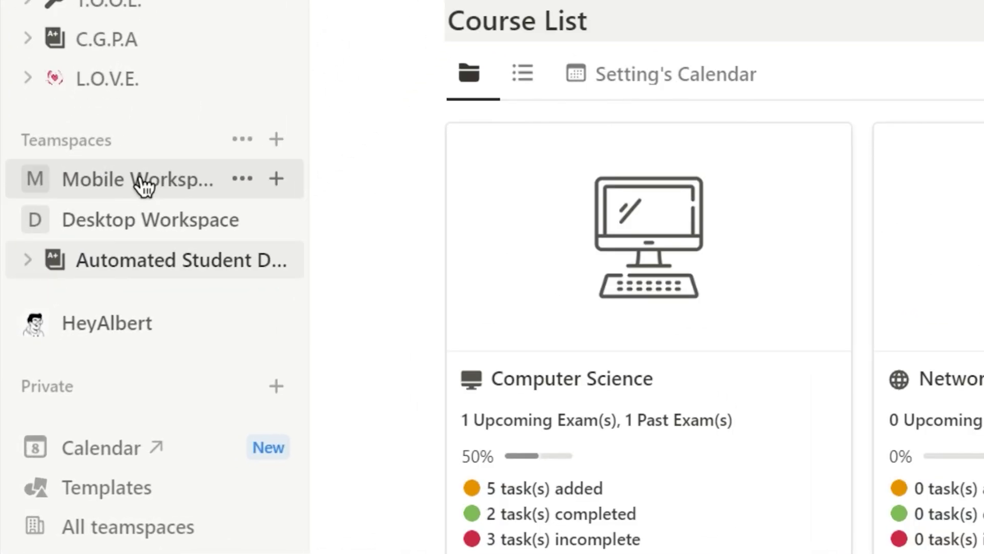
Move the C.G.P.A - Mobile page into Mobile Workspace and open it on the phone
click(69, 352)
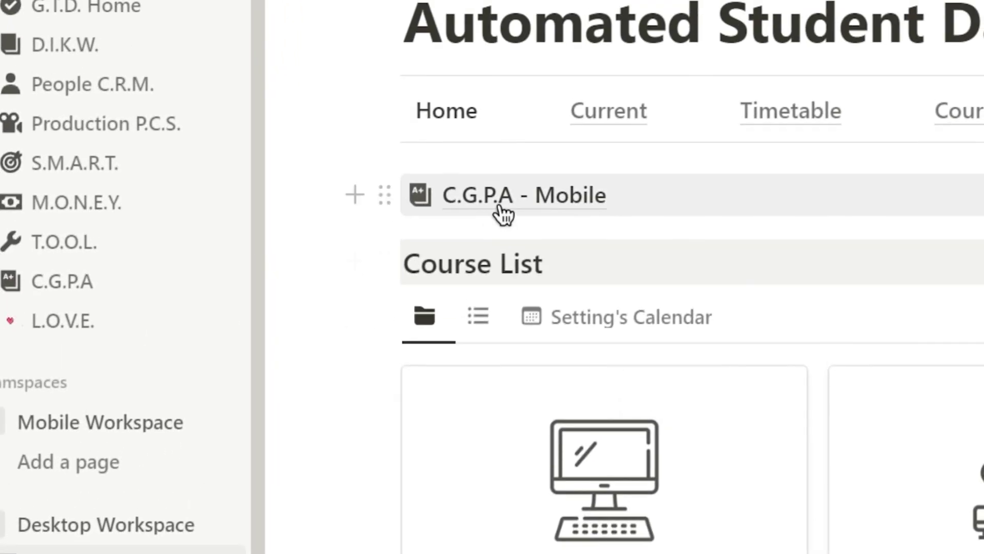
drag(500, 208, 118, 477)
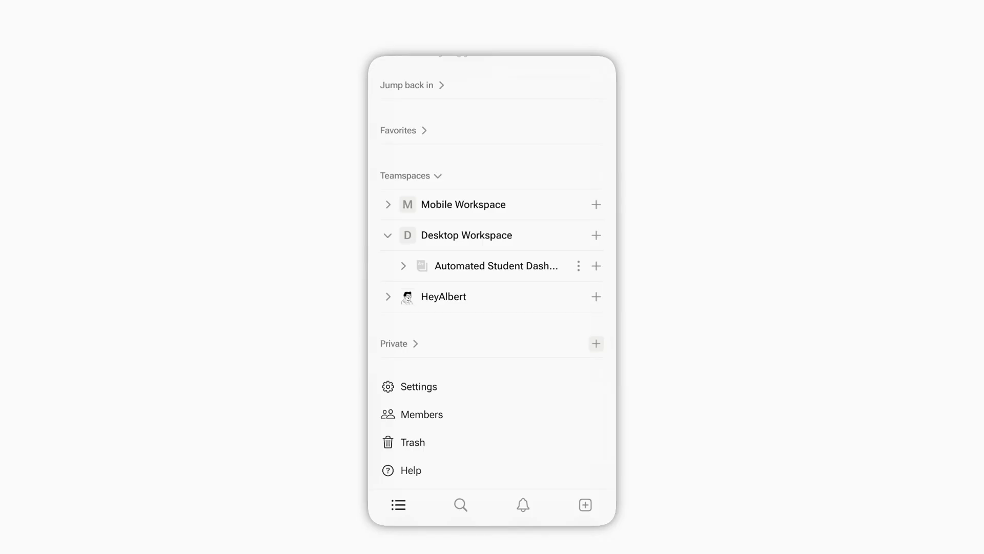
click(388, 205)
click(472, 235)
In the Week 6 Networks and Networking note, add a new memo and an issue and solution entry
scroll(492, 276, down, 8)
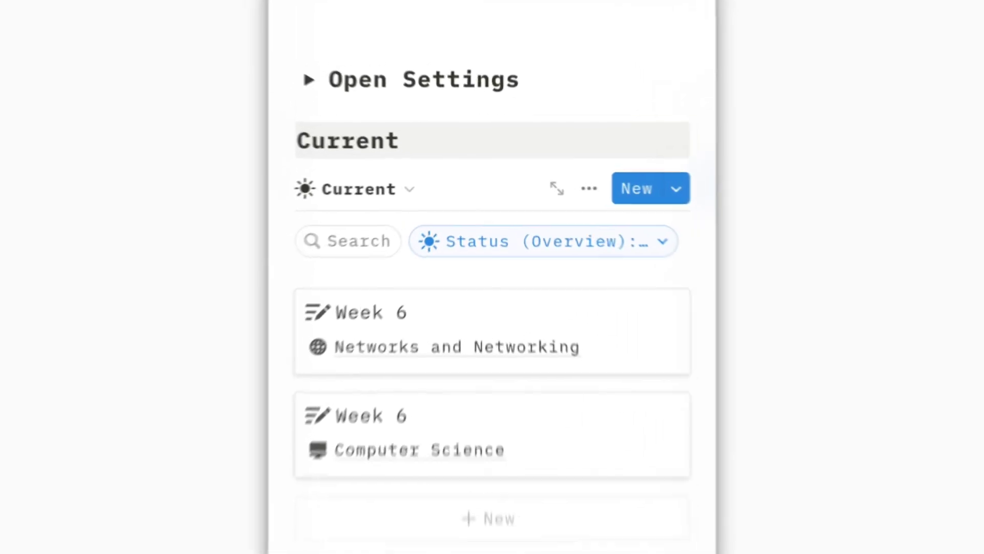
click(492, 285)
scroll(492, 277, down, 10)
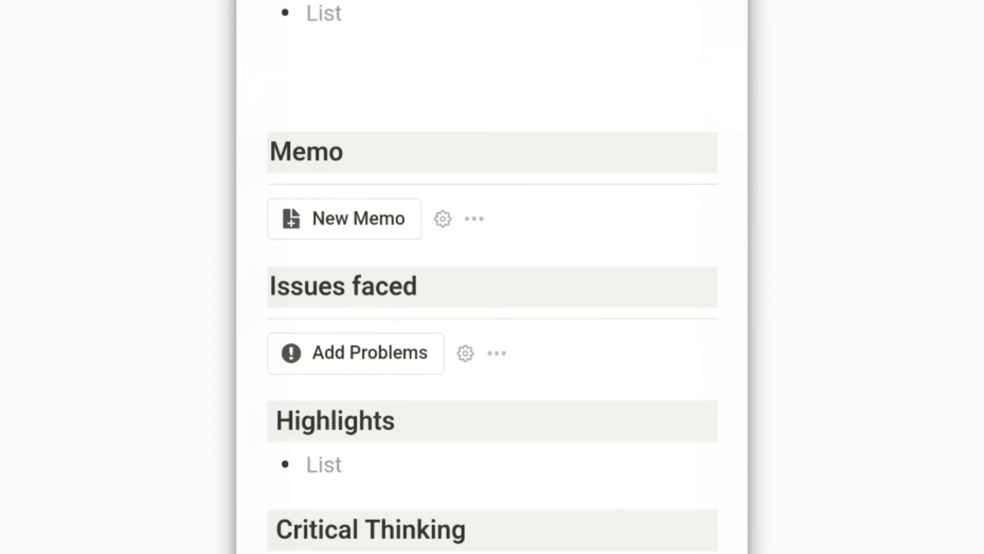
click(343, 219)
scroll(492, 277, down, 7)
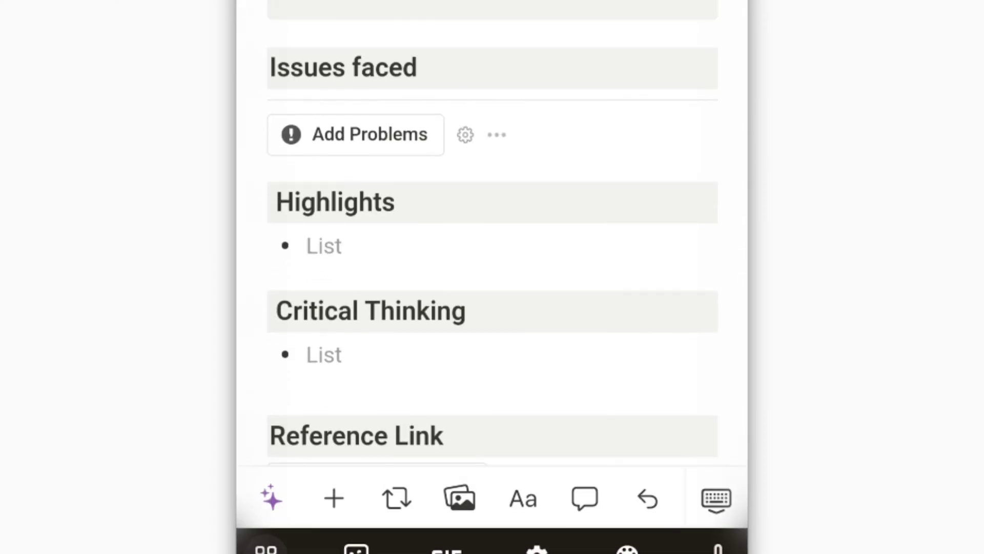
click(355, 99)
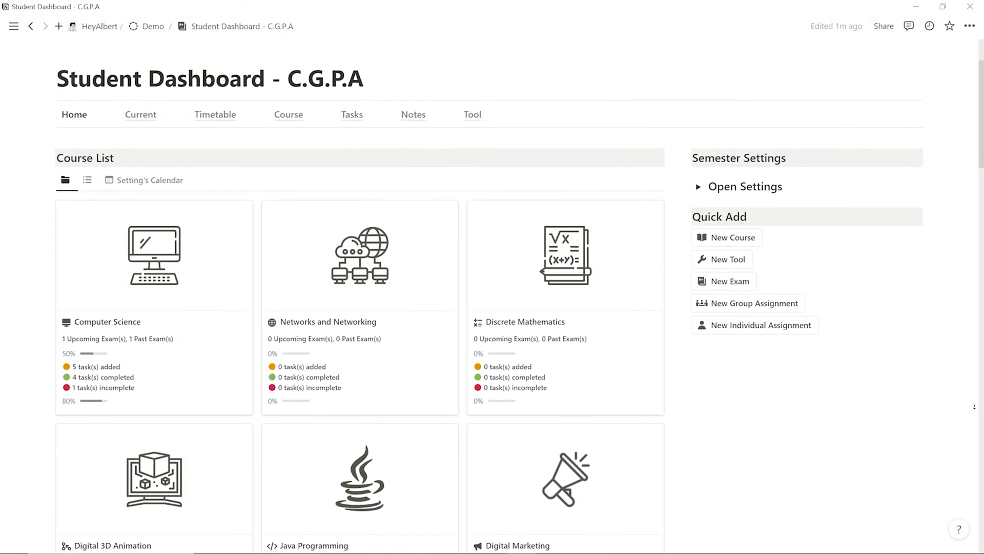
scroll(492, 287, down, 2)
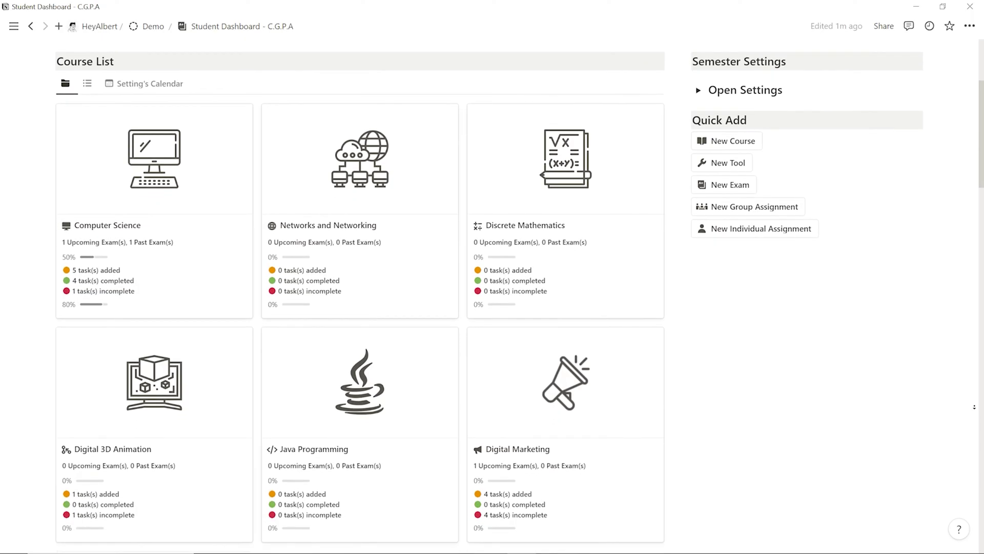
scroll(492, 287, down, 2)
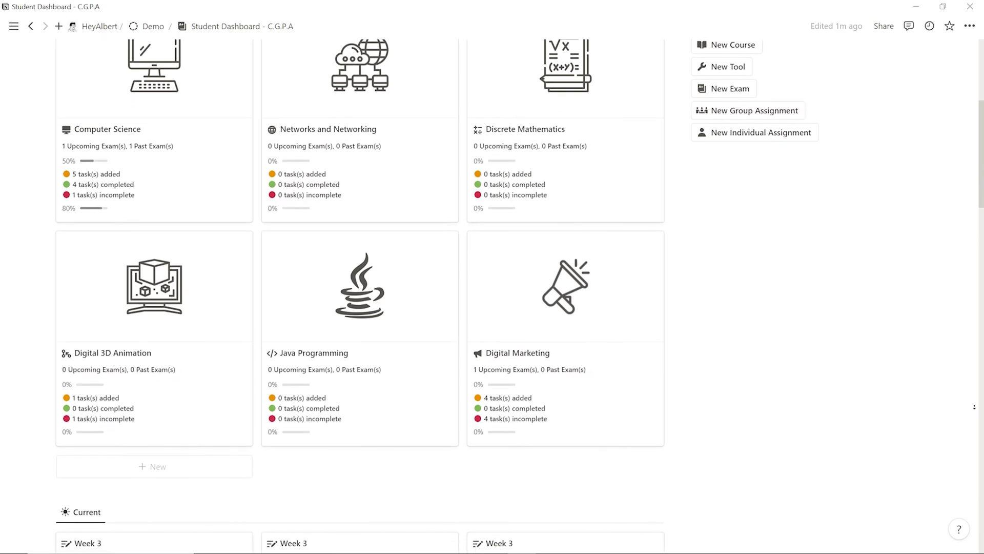
scroll(492, 287, down, 2)
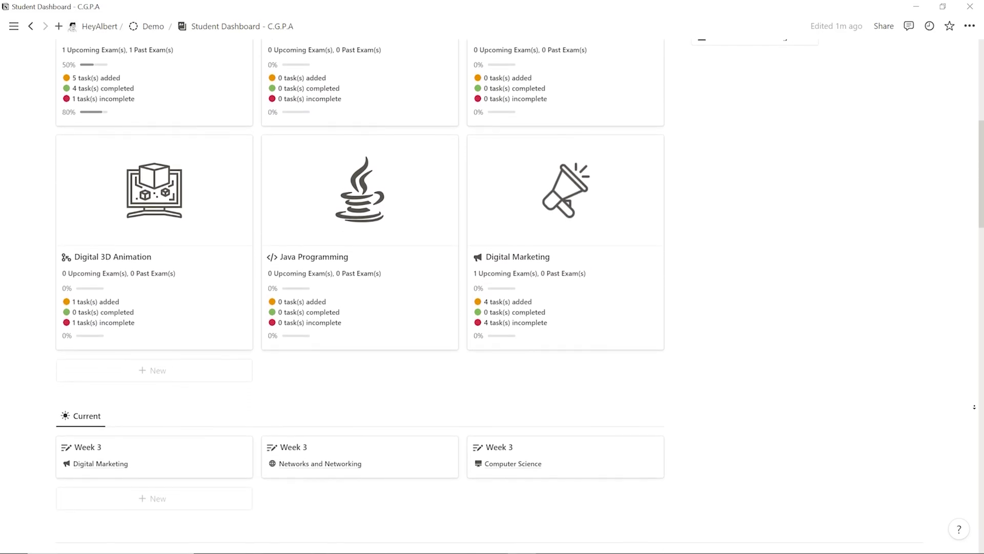
scroll(492, 287, down, 2)
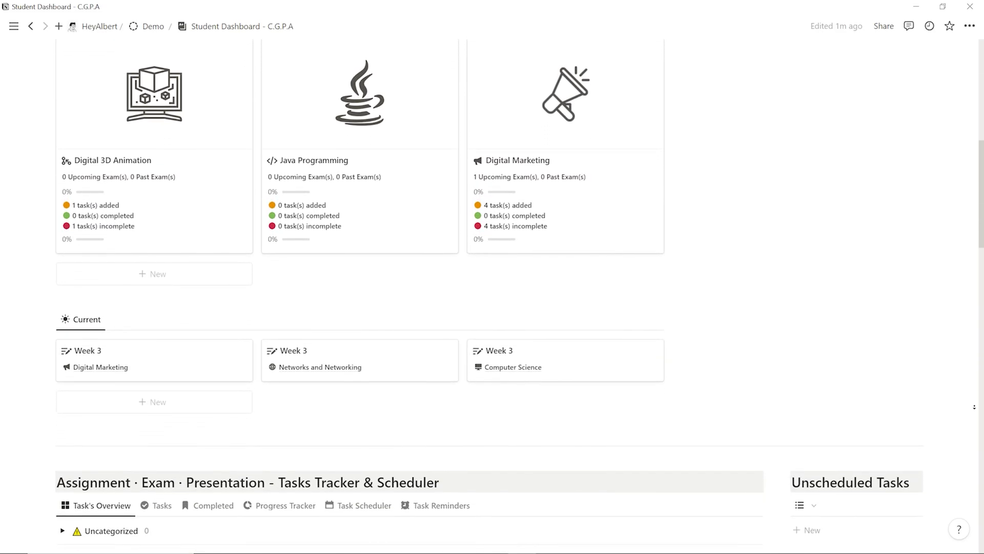
scroll(492, 287, down, 2)
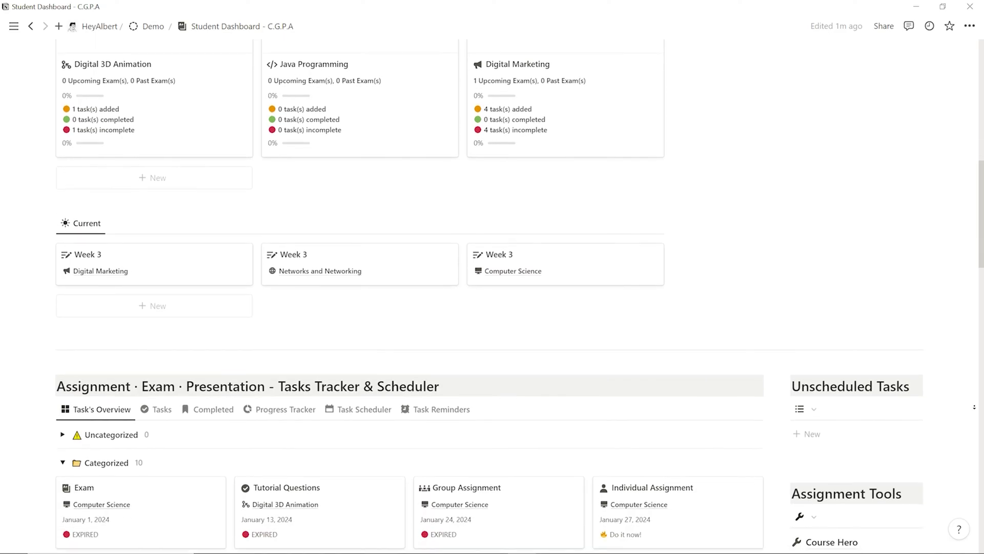
scroll(492, 287, down, 2)
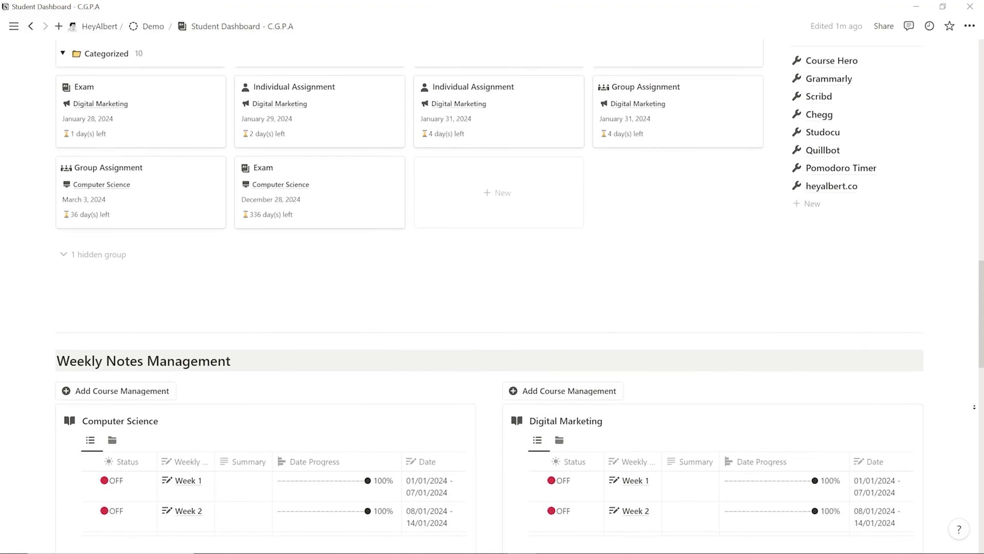
scroll(492, 287, down, 2)
scroll(492, 287, down, 2)
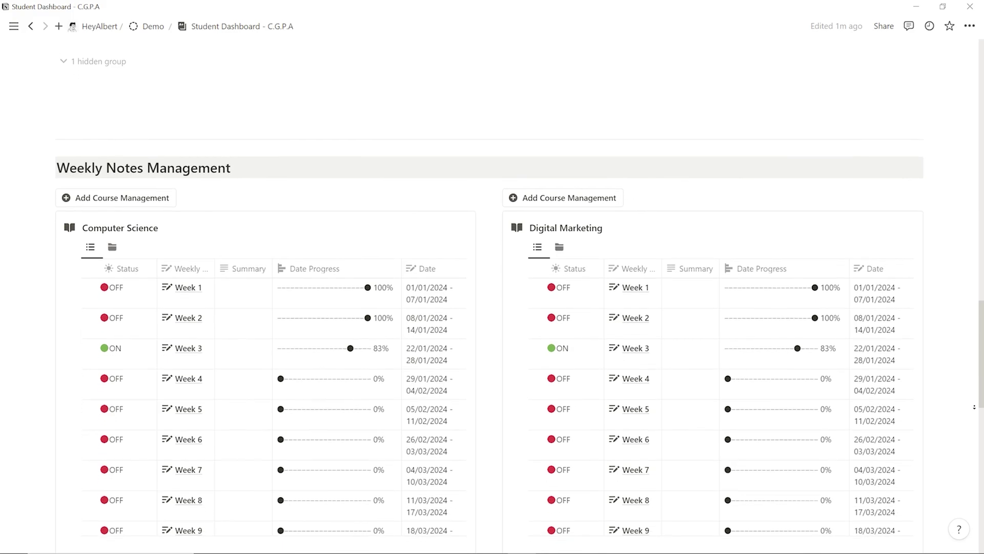
scroll(492, 287, down, 2)
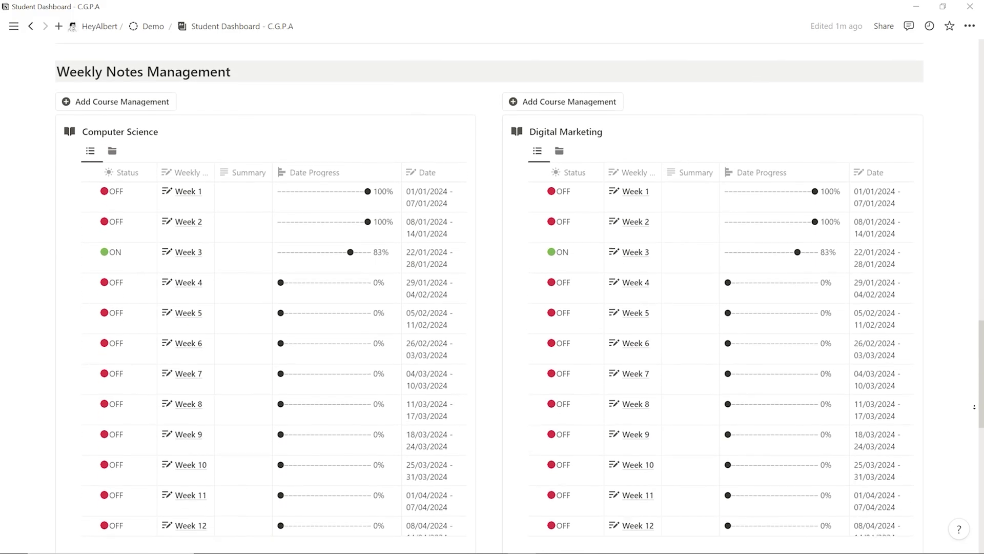